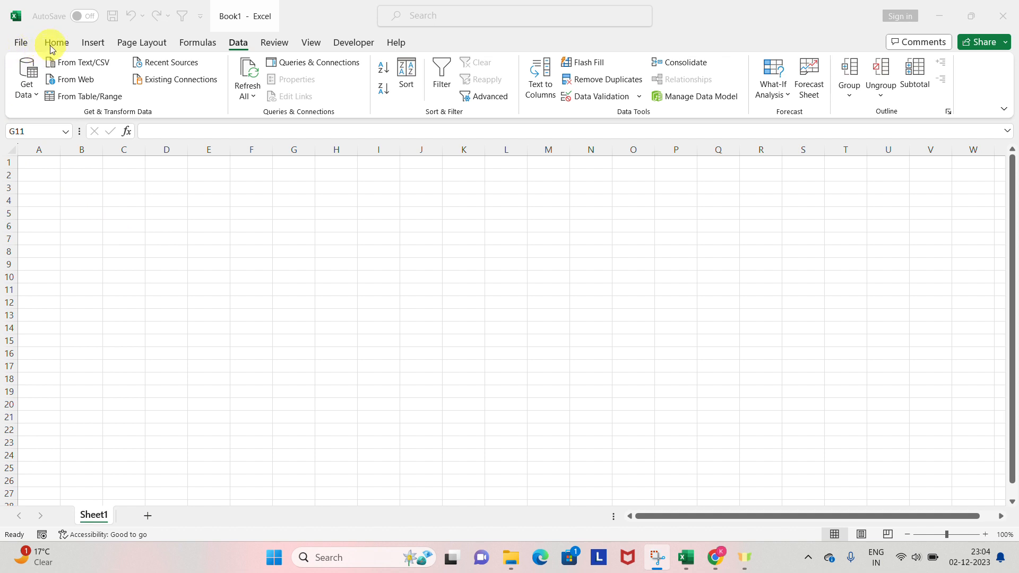
{"action": "left_click", "coordinate": [93, 44]}
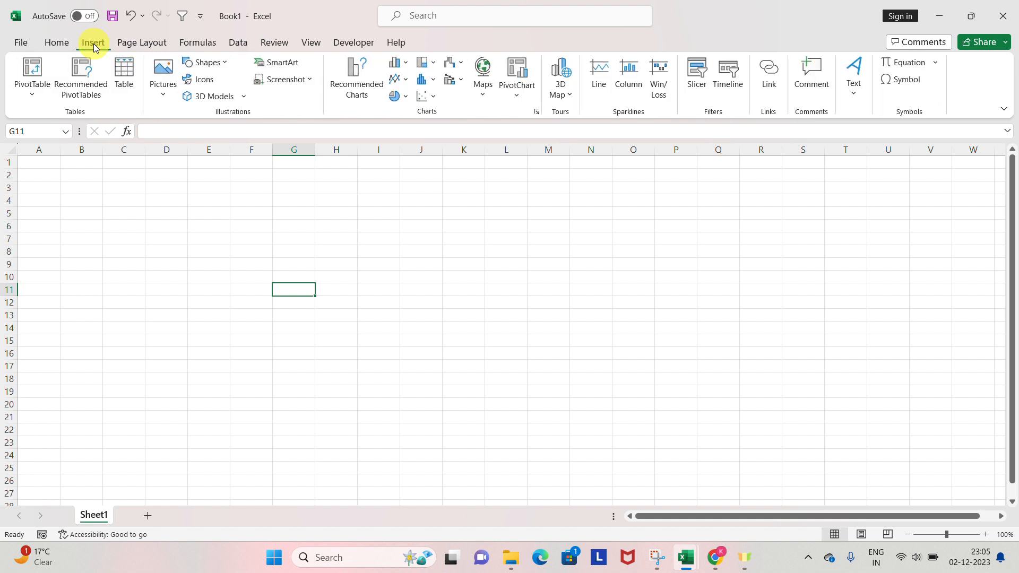
{"action": "left_click", "coordinate": [184, 46]}
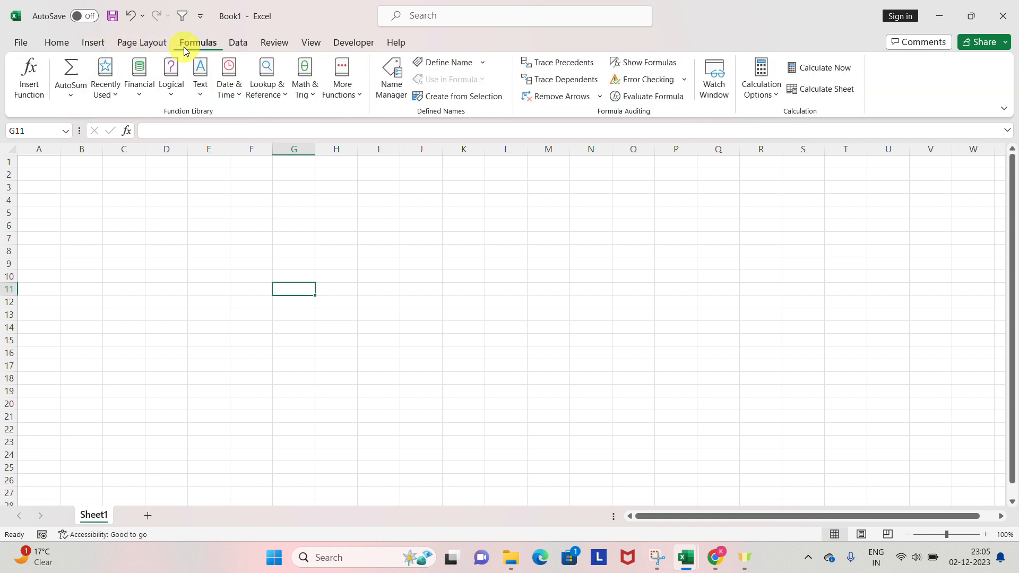
{"action": "left_click", "coordinate": [183, 238]}
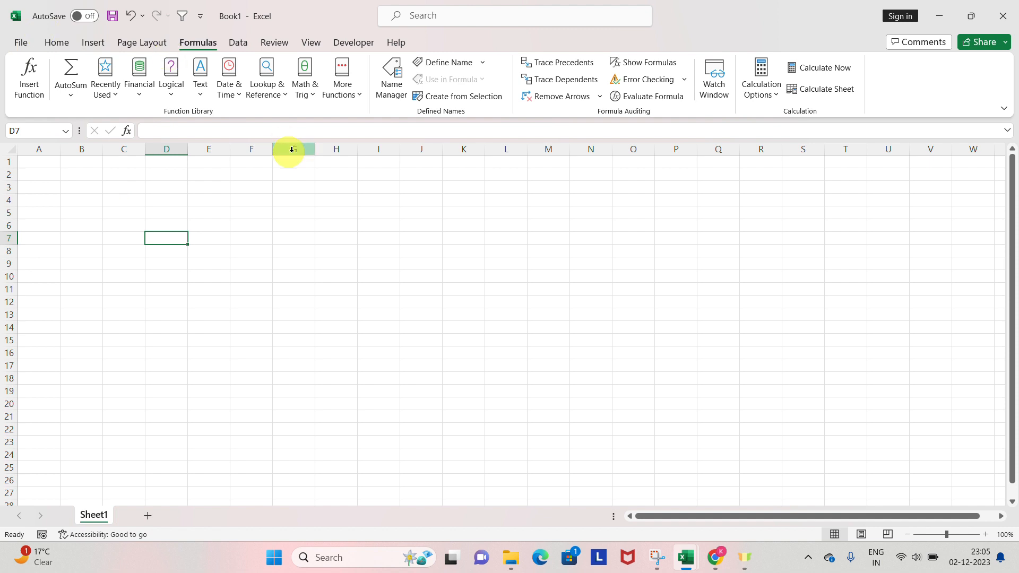
{"action": "left_click", "coordinate": [246, 43]}
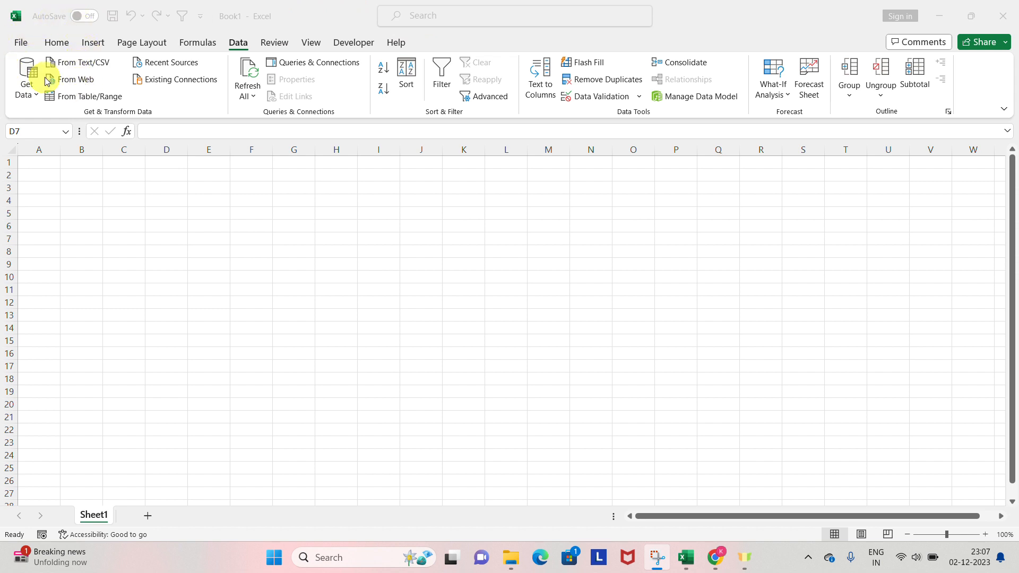
{"action": "left_click", "coordinate": [37, 99]}
{"action": "left_click", "coordinate": [37, 98]}
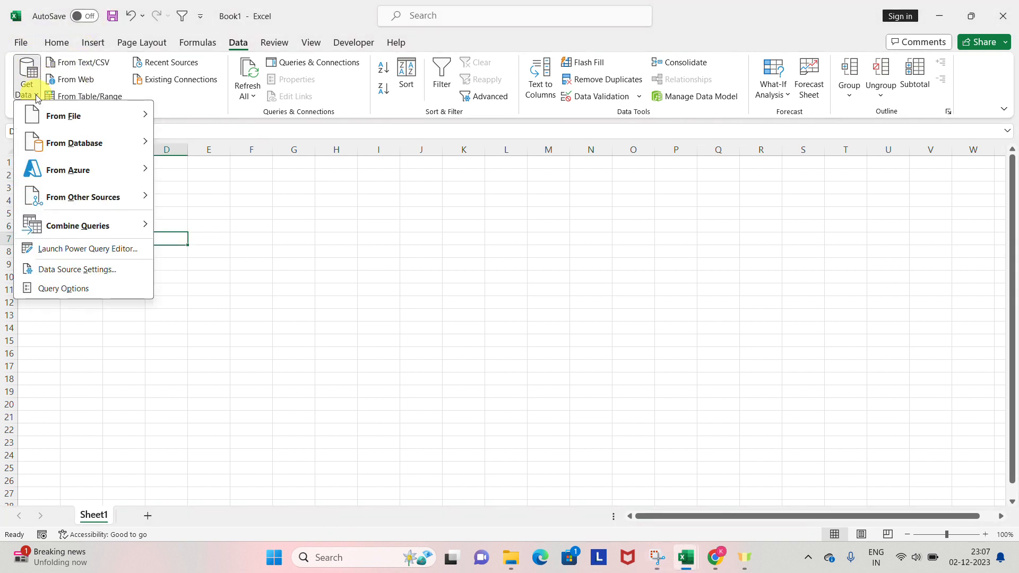
{"action": "left_click", "coordinate": [306, 189]}
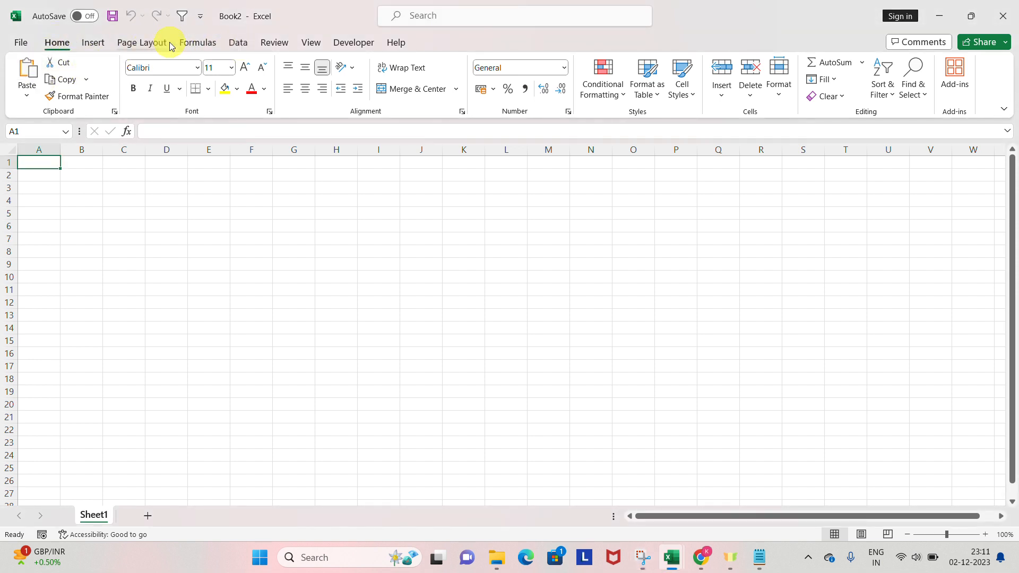
Step: Open the sample text file from the desktop, examine how commas separate its columns, and return to the workbook without importing
{"action": "left_click", "coordinate": [235, 44]}
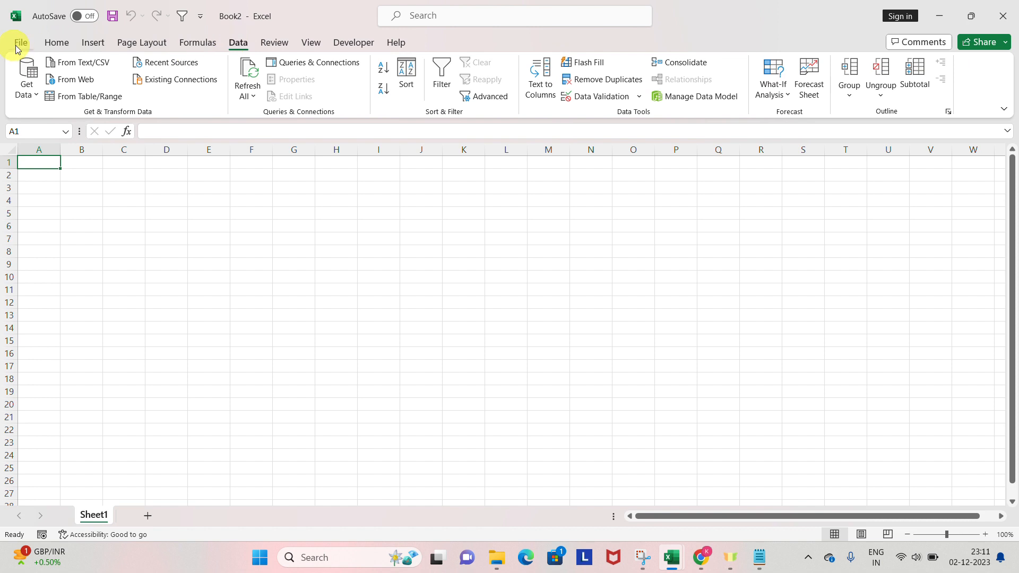
{"action": "left_click", "coordinate": [82, 64]}
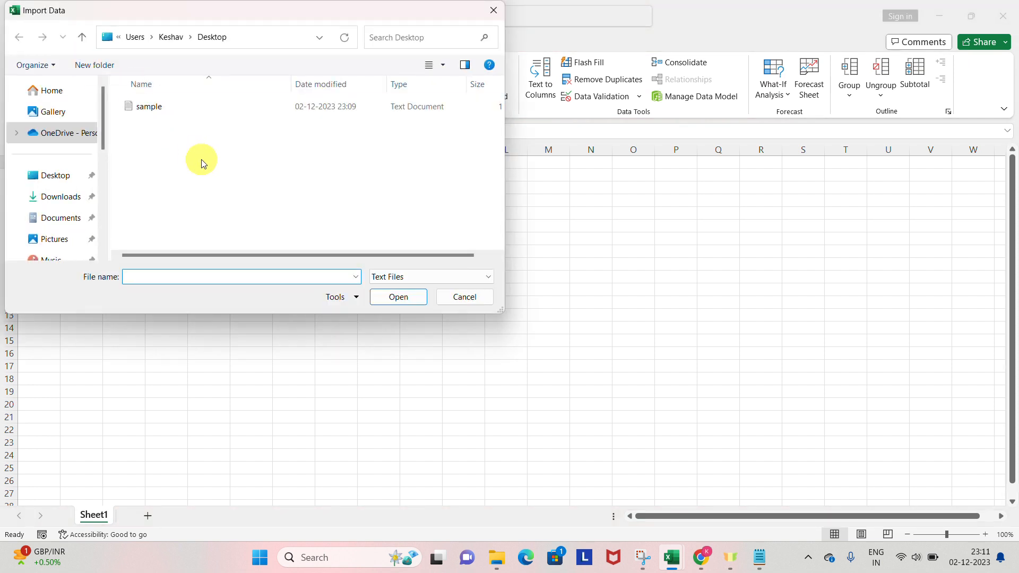
{"action": "key", "text": "super+d"}
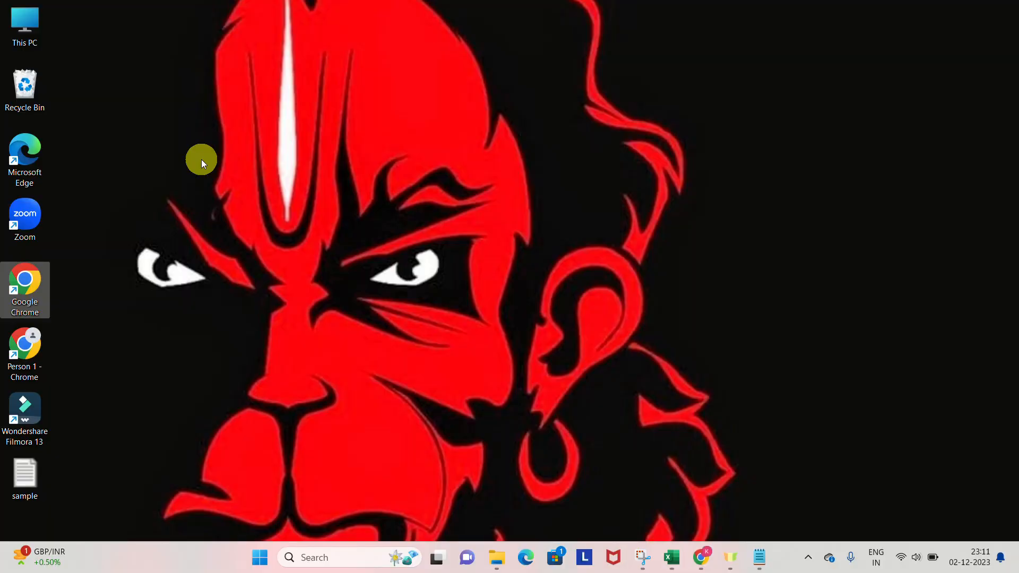
{"action": "double_click", "coordinate": [30, 472]}
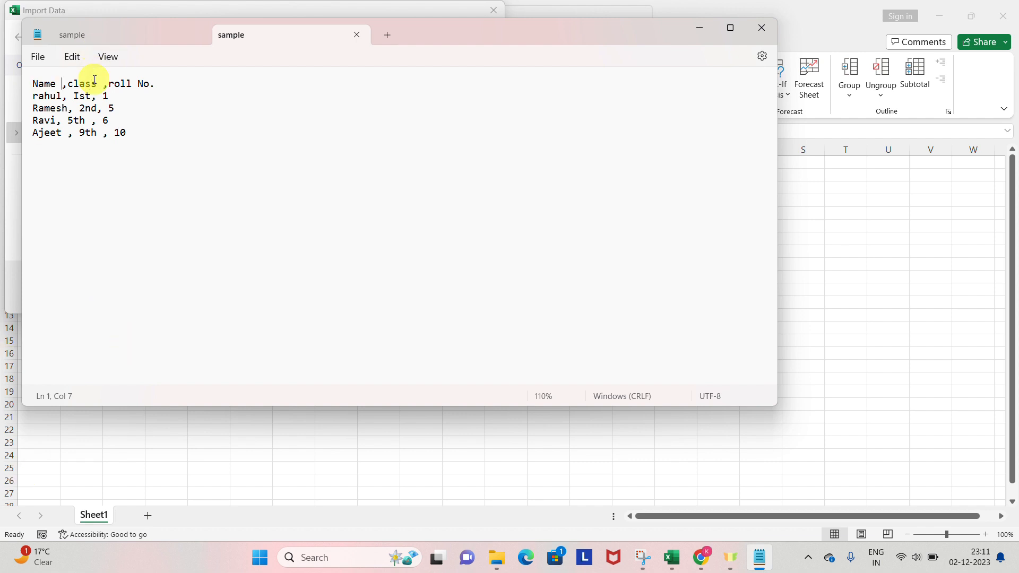
{"action": "key", "text": "Left"}
{"action": "key", "text": "shift+Left"}
{"action": "key", "text": "shift+Left"}
{"action": "key", "text": "Right"}
{"action": "key", "text": "alt+F4"}
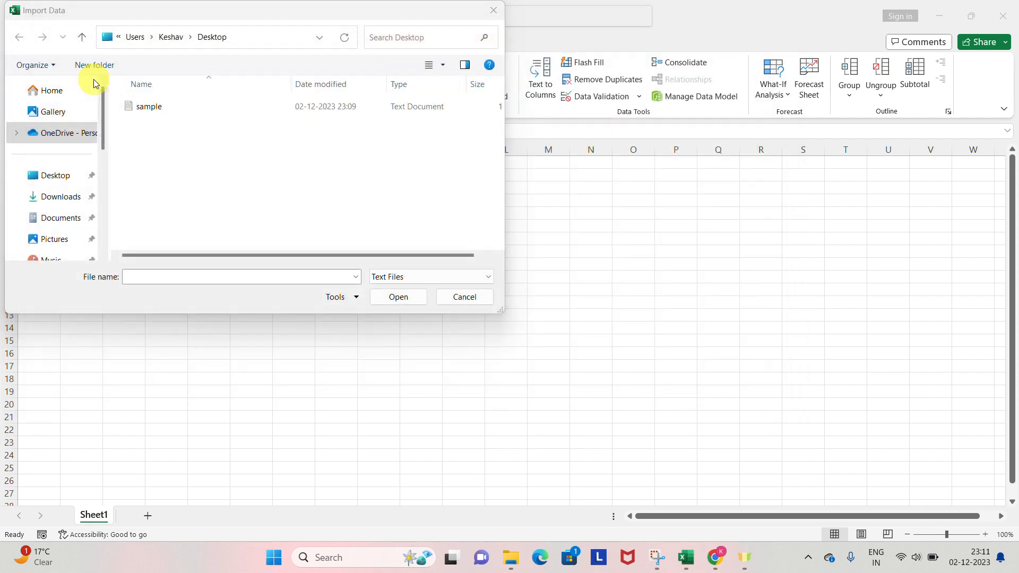
{"action": "left_click", "coordinate": [478, 296]}
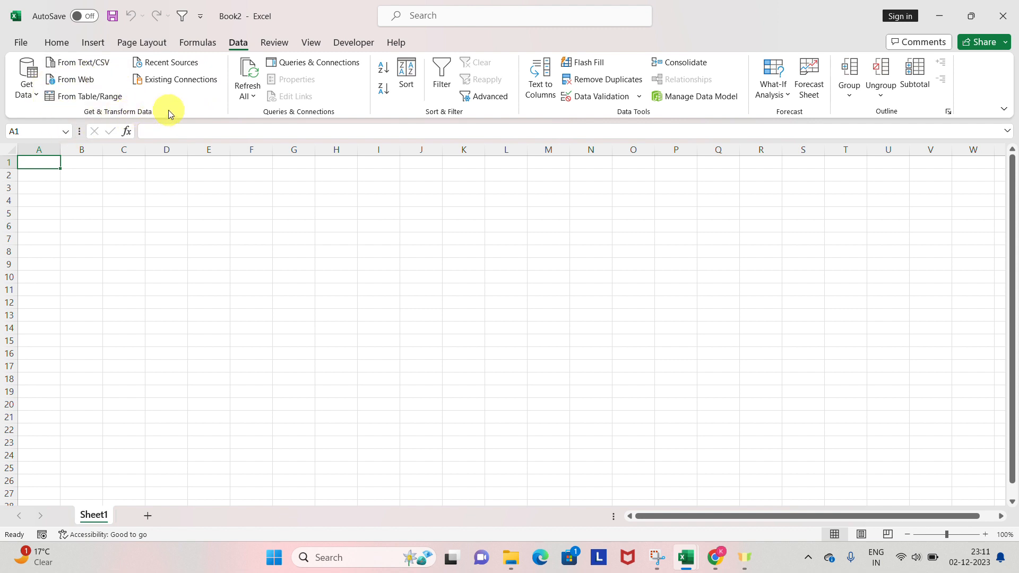
Step: Import the sample text file from the Desktop with the Comma delimiter and load it into the workbook
{"action": "left_click", "coordinate": [78, 63]}
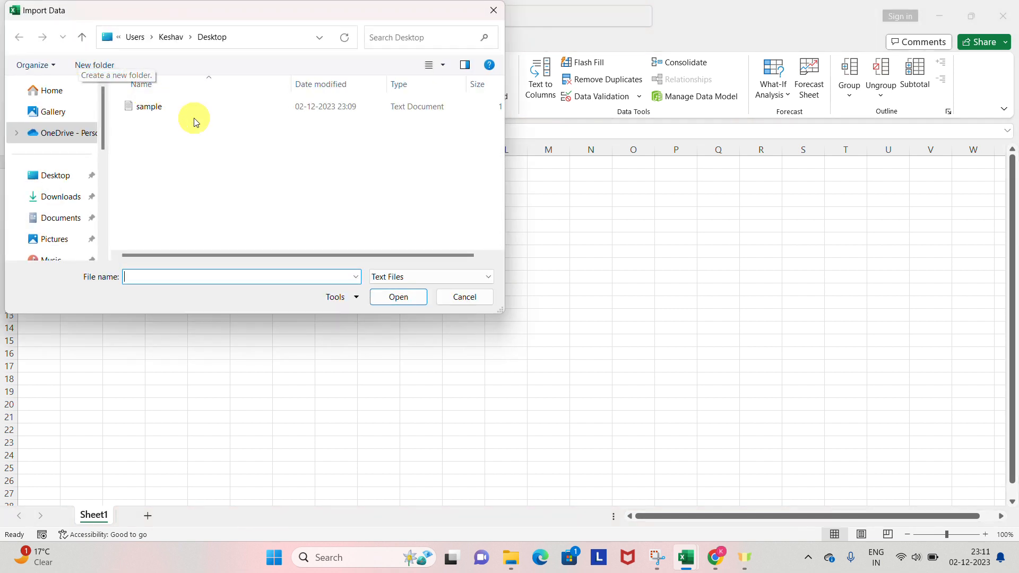
{"action": "double_click", "coordinate": [167, 112]}
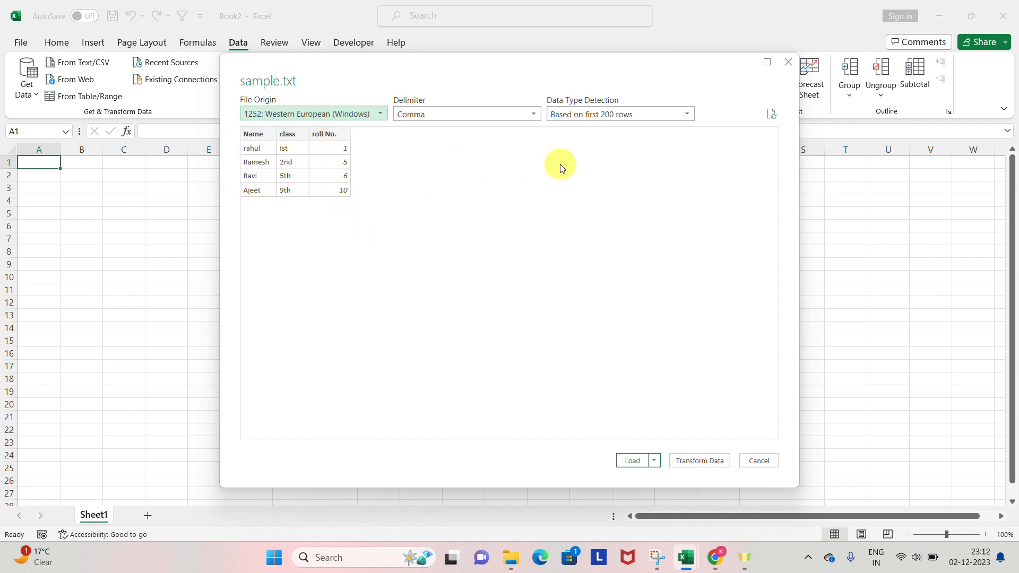
{"action": "left_click", "coordinate": [633, 460]}
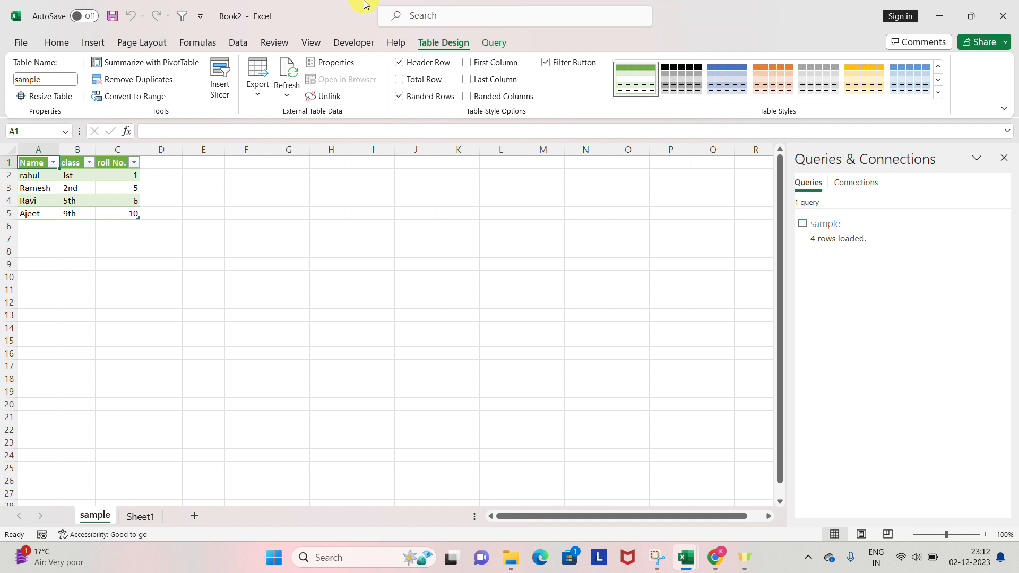
{"action": "left_click", "coordinate": [447, 17]}
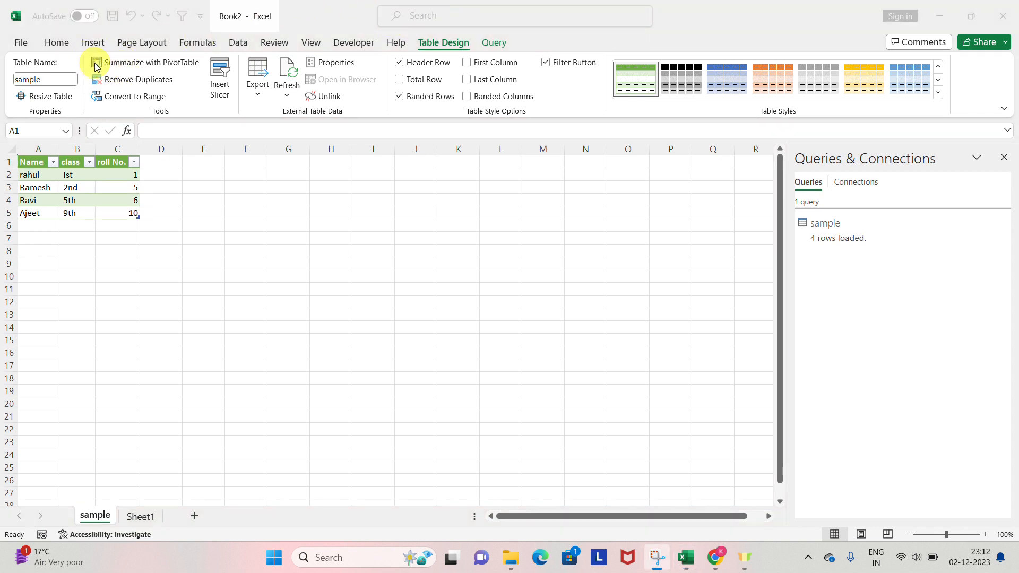
Step: Start a new data import from a web page
{"action": "left_click", "coordinate": [244, 41]}
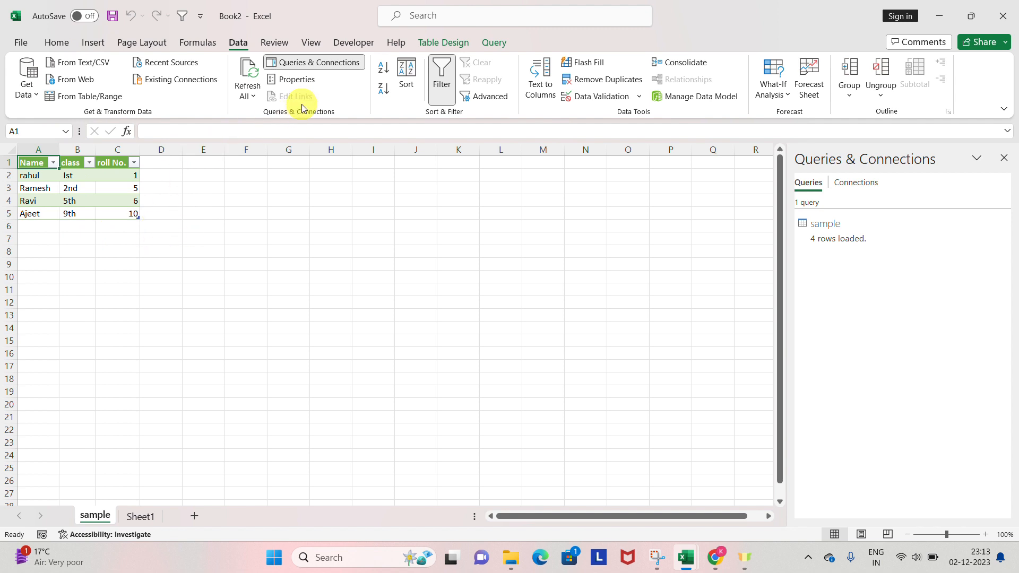
{"action": "left_click", "coordinate": [86, 85]}
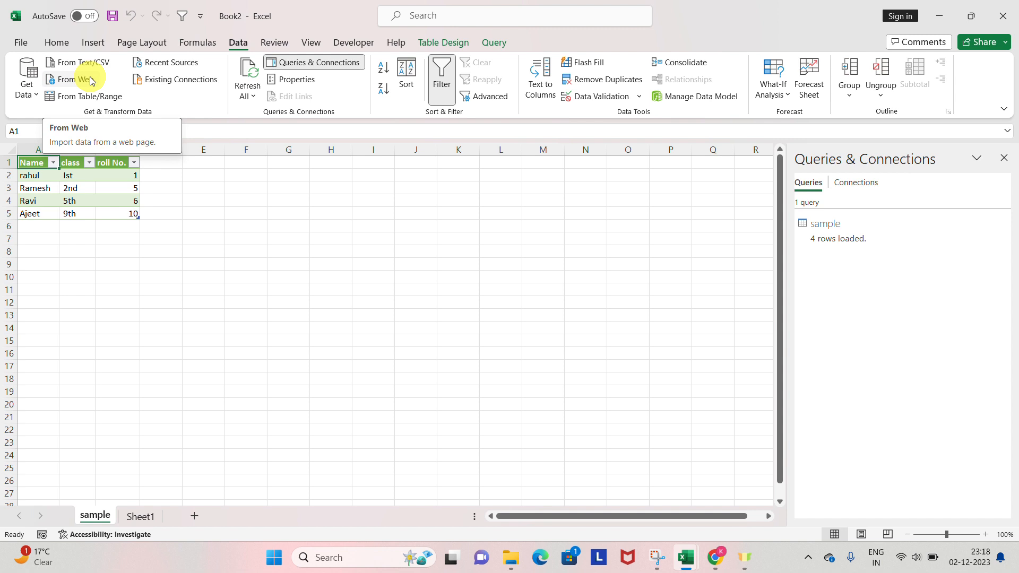
{"action": "left_click", "coordinate": [80, 82]}
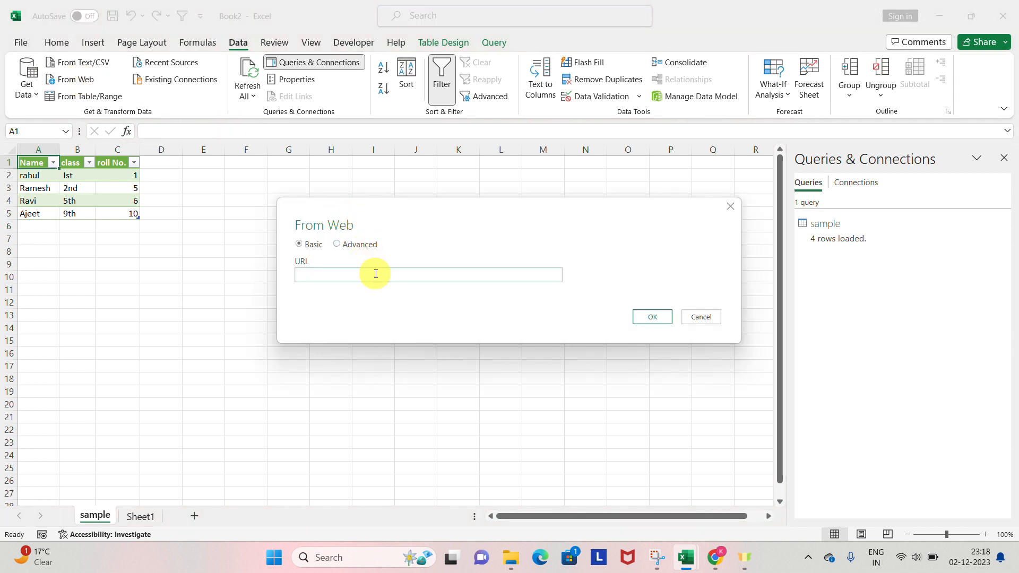
Step: Switch to Chrome, search the web for india, and open the India article on Wikipedia
{"action": "key", "text": "super+d"}
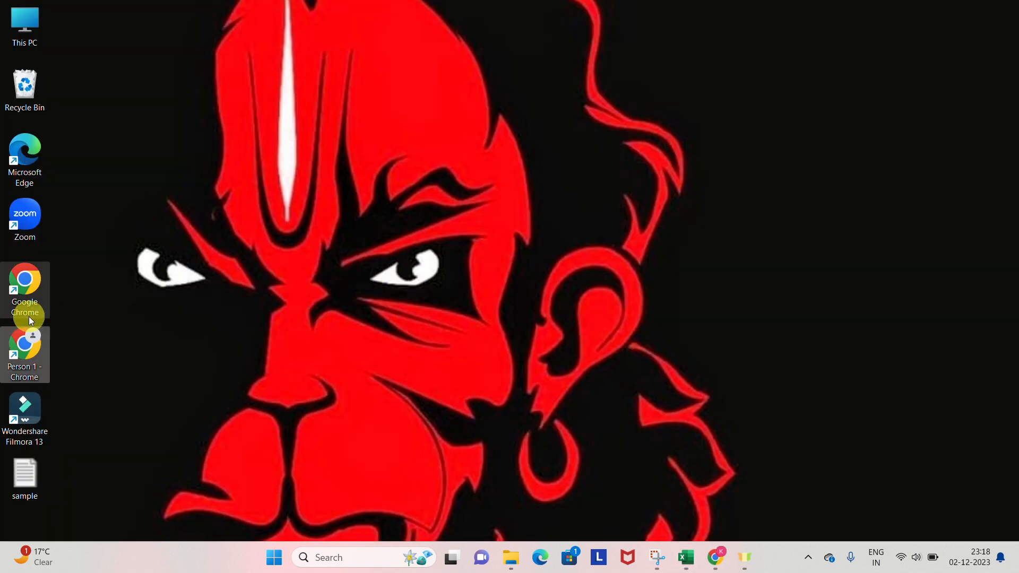
{"action": "double_click", "coordinate": [34, 349]}
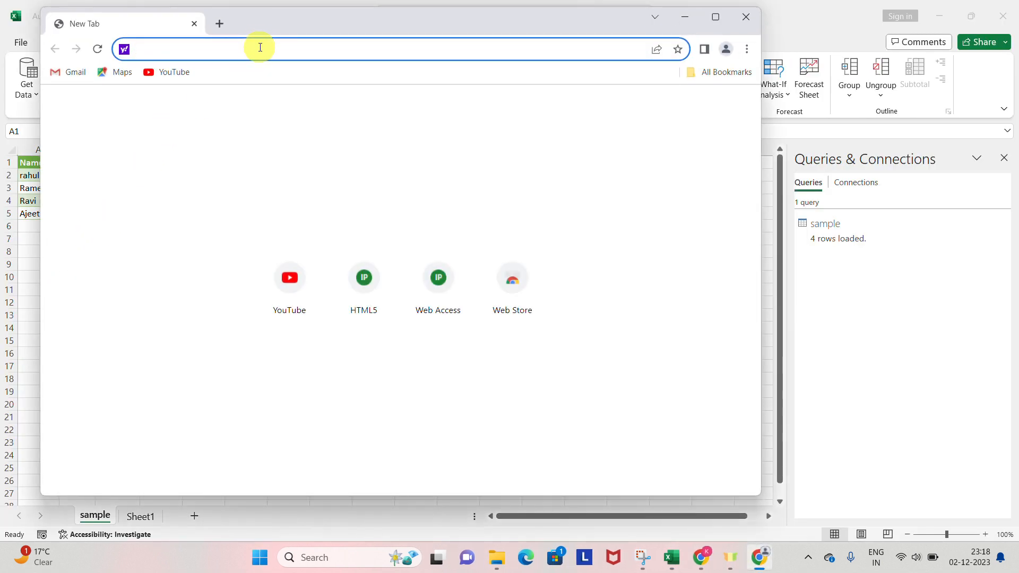
{"action": "type", "text": "in"}
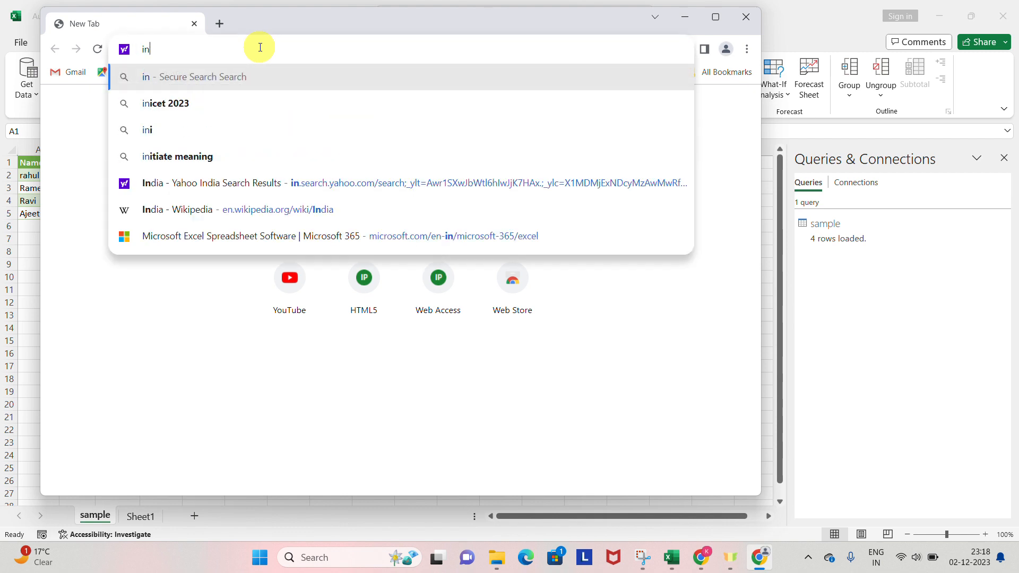
{"action": "type", "text": "dia"}
{"action": "key", "text": "Return"}
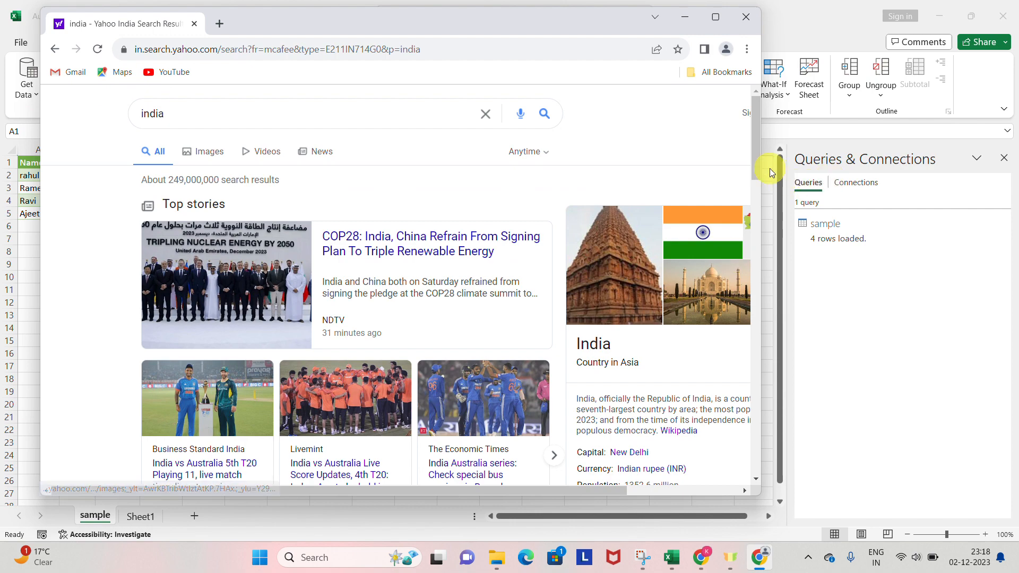
{"action": "left_click_drag", "start_coordinate": [759, 154], "coordinate": [746, 192]}
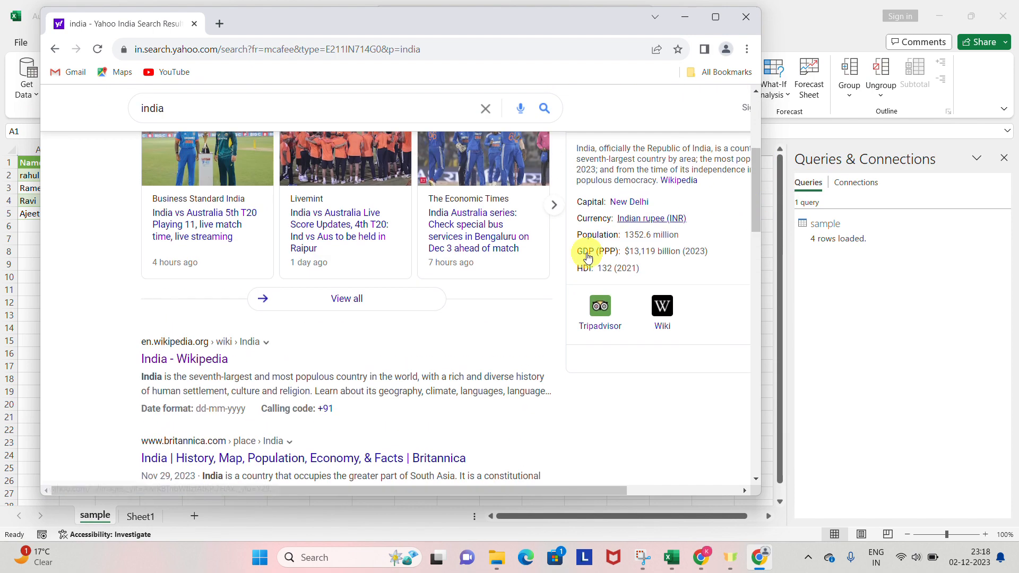
{"action": "left_click", "coordinate": [202, 360]}
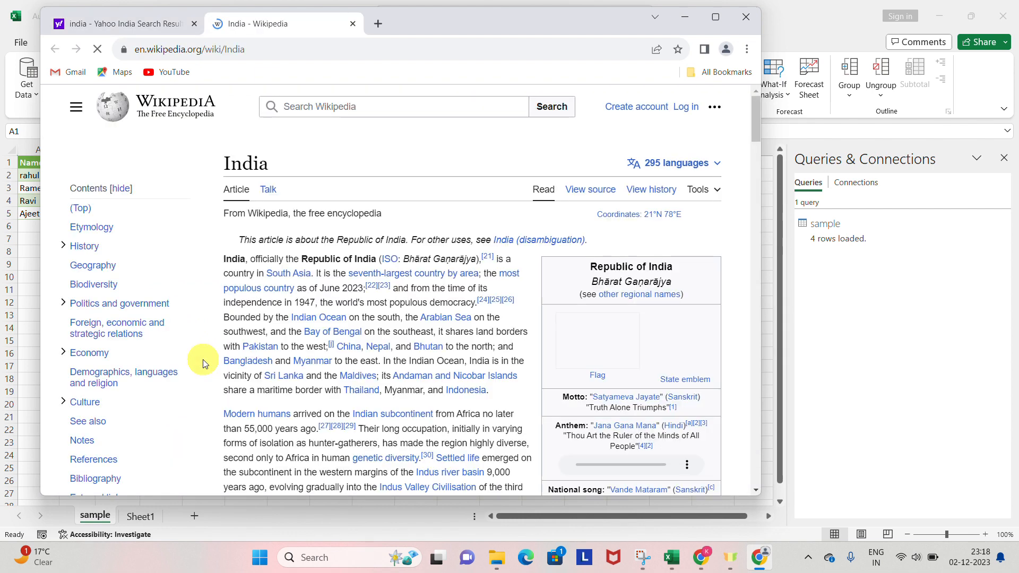
{"action": "key", "text": "ctrl+a"}
{"action": "key", "text": "ctrl+c"}
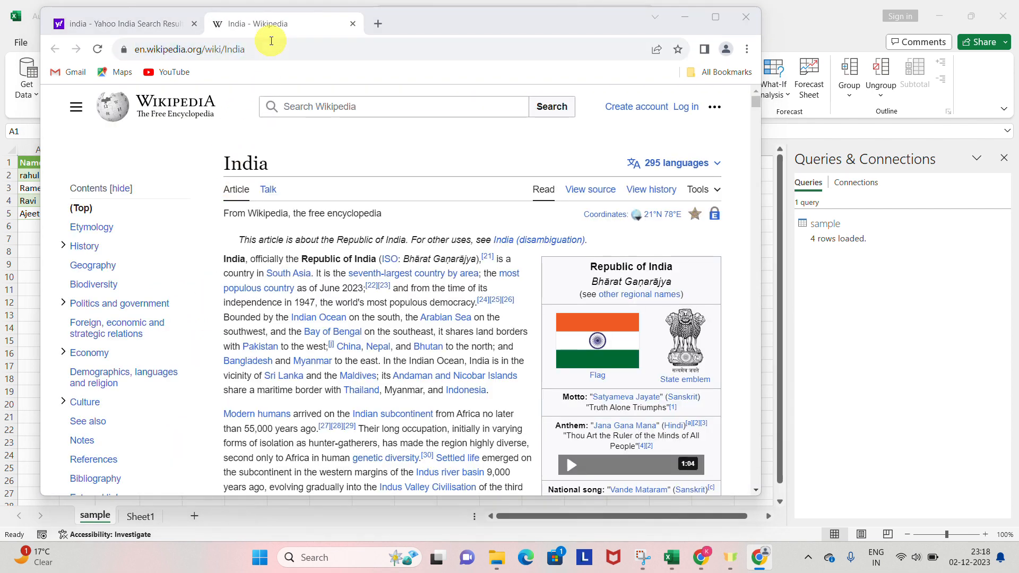
{"action": "key", "text": "alt+Tab"}
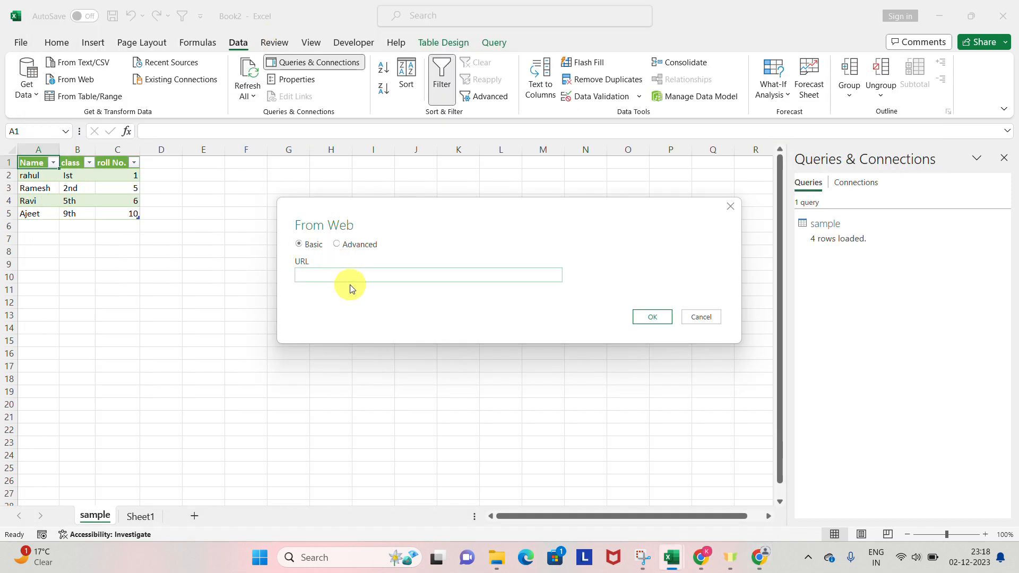
{"action": "left_click", "coordinate": [352, 269]}
{"action": "key", "text": "ctrl+v"}
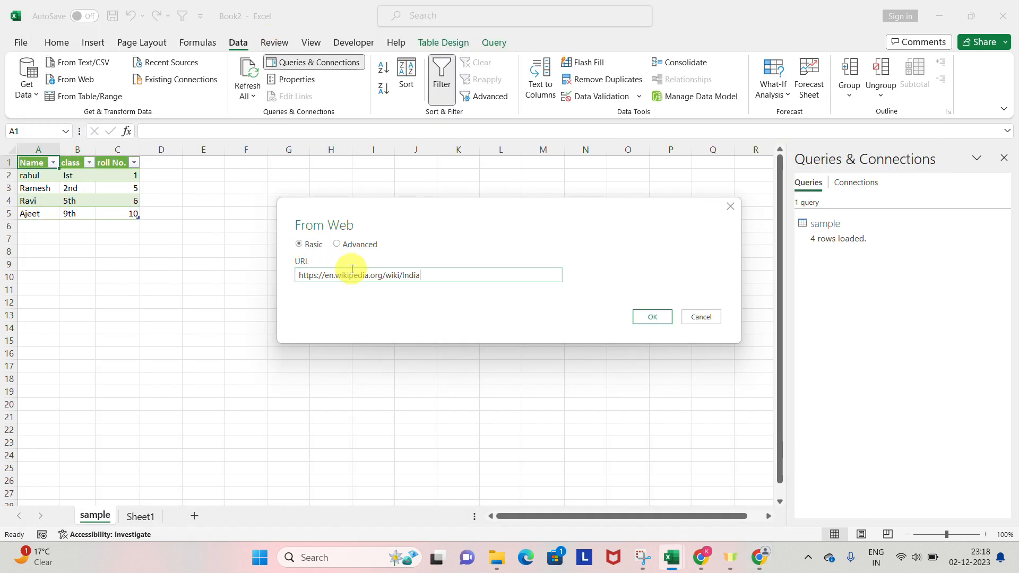
{"action": "left_click", "coordinate": [663, 324]}
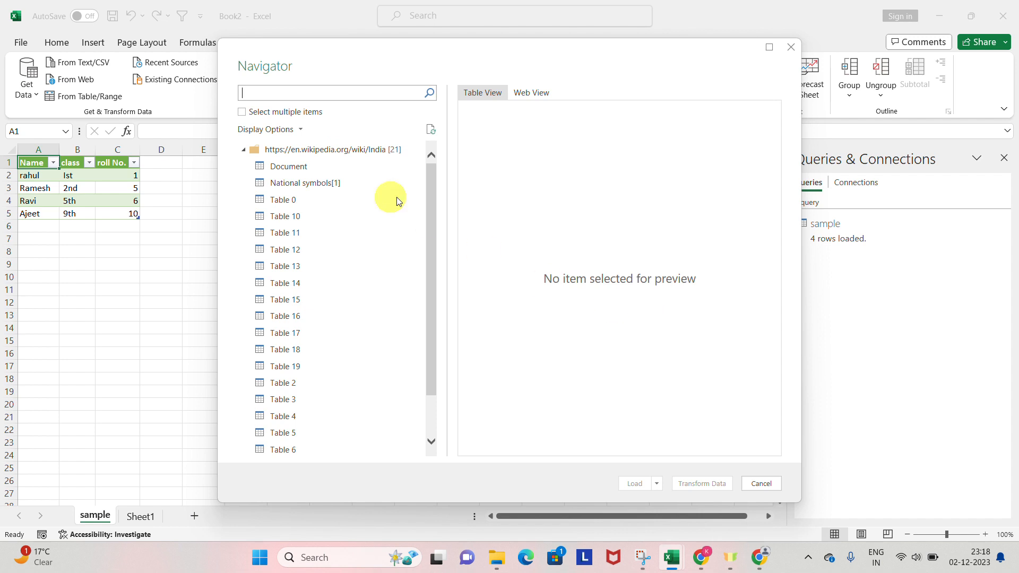
Step: Preview the Document item, choose the National symbols[1] table, and open it in the Power Query Editor
{"action": "left_click", "coordinate": [318, 168]}
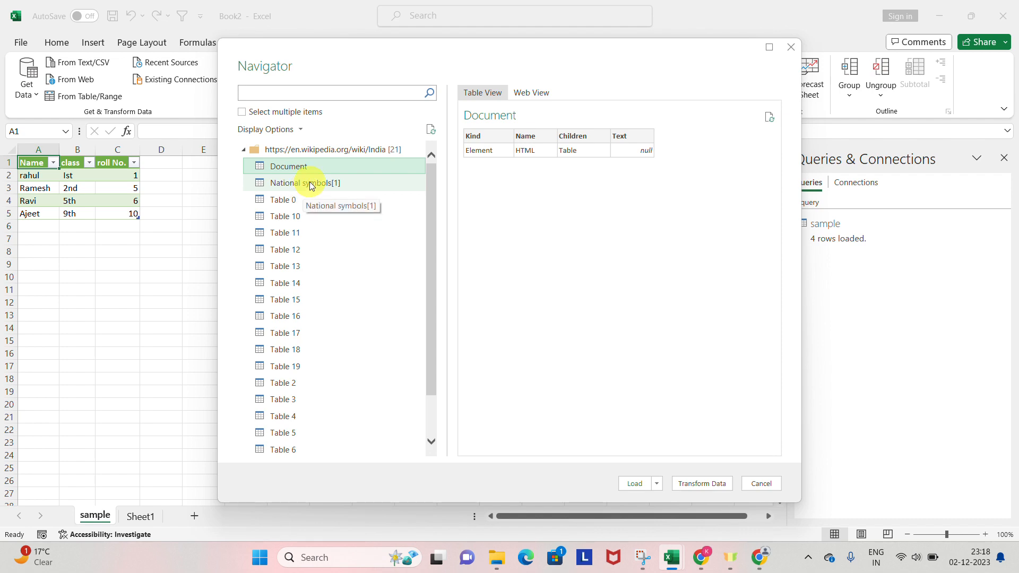
{"action": "left_click", "coordinate": [310, 185]}
{"action": "key", "text": "Escape"}
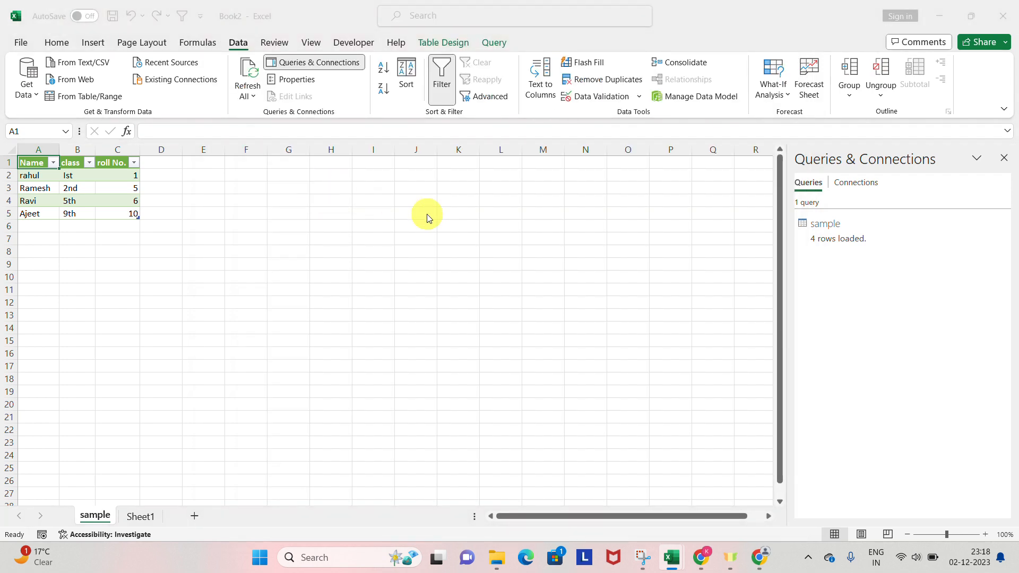
{"action": "key", "text": "alt+Tab"}
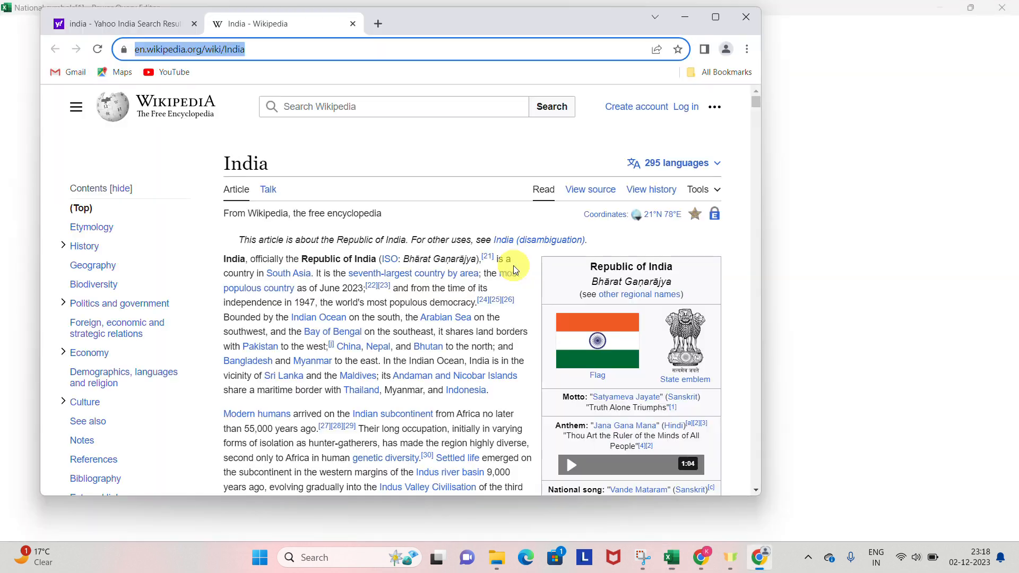
{"action": "key", "text": "alt+Tab"}
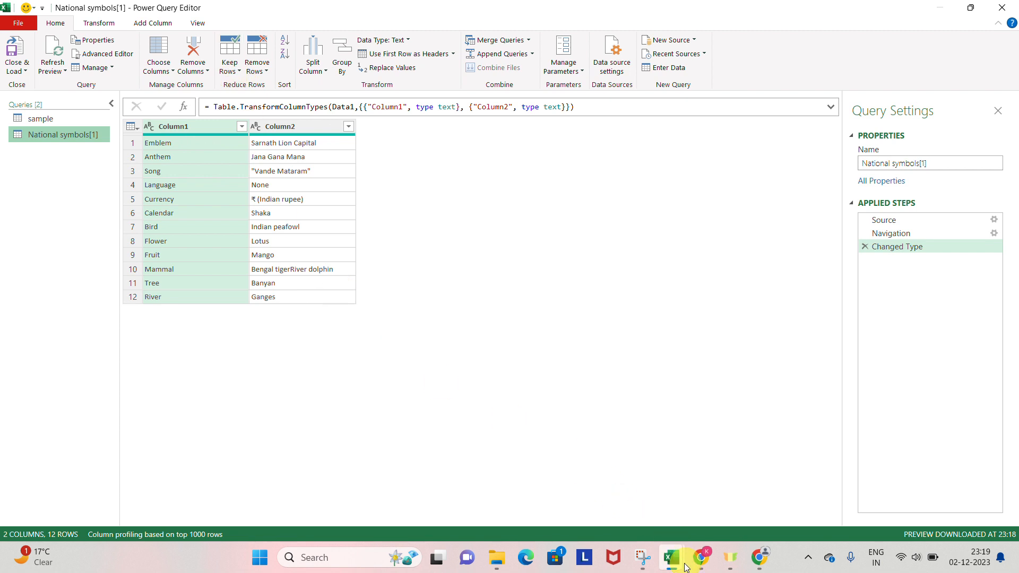
Step: Close the Power Query Editor and discard the National symbols[1] query
{"action": "mouse_move", "coordinate": [671, 558]}
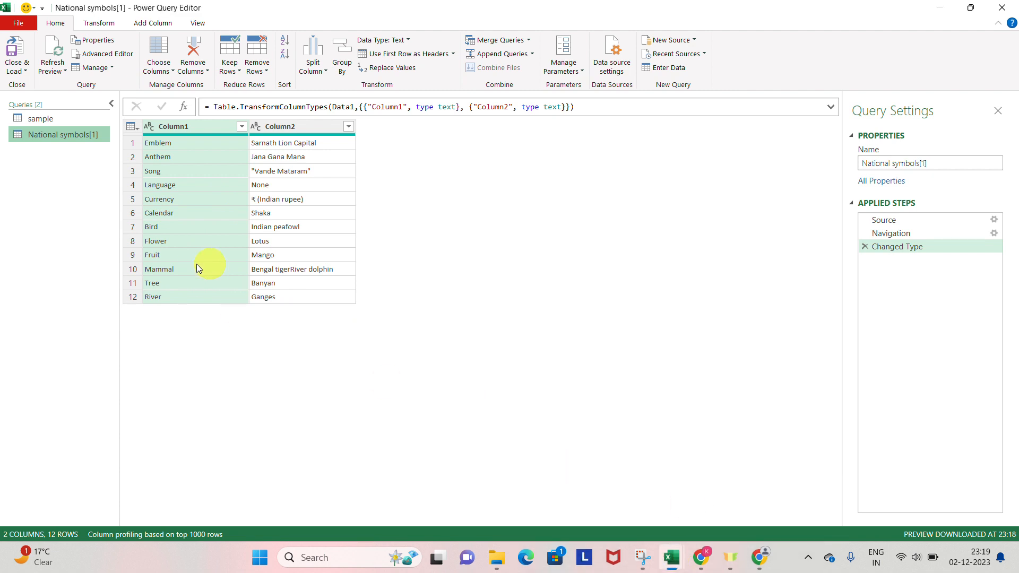
{"action": "left_click", "coordinate": [1003, 9]}
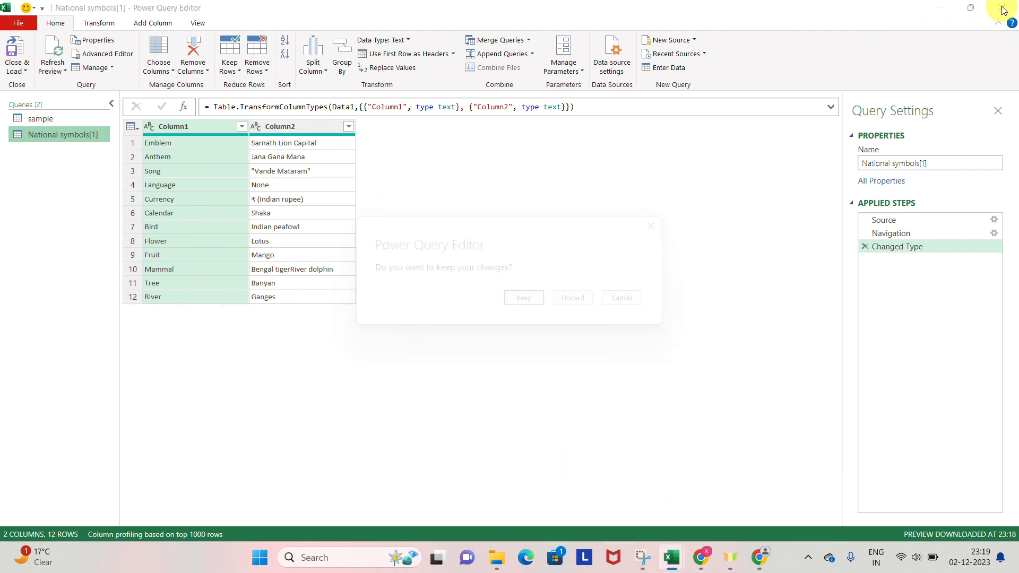
{"action": "left_click", "coordinate": [575, 298]}
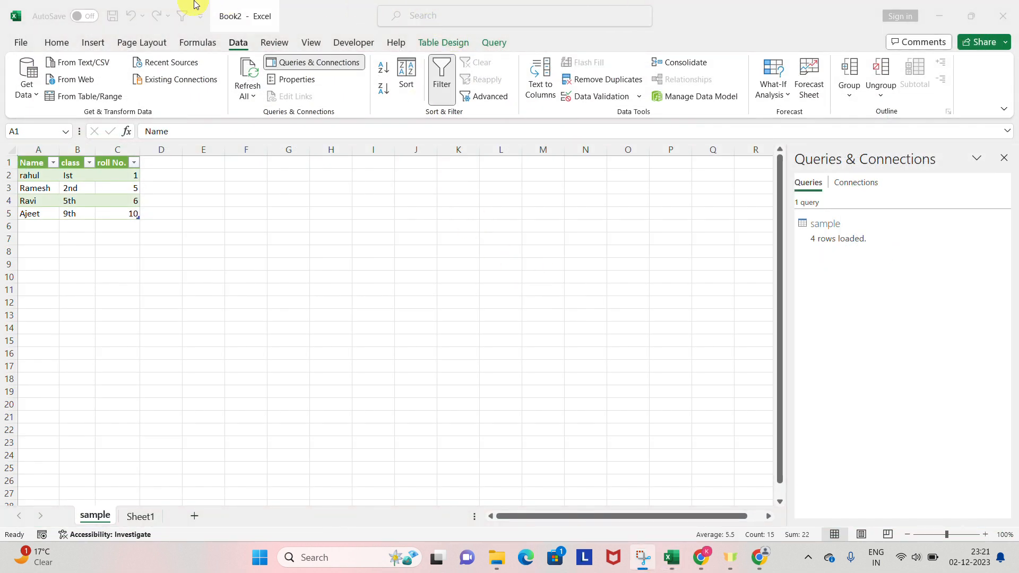
Step: Load the sample sheet's table into the Power Query Editor, remove the roll No. column, and close the editor keeping the changes
{"action": "left_click", "coordinate": [93, 102]}
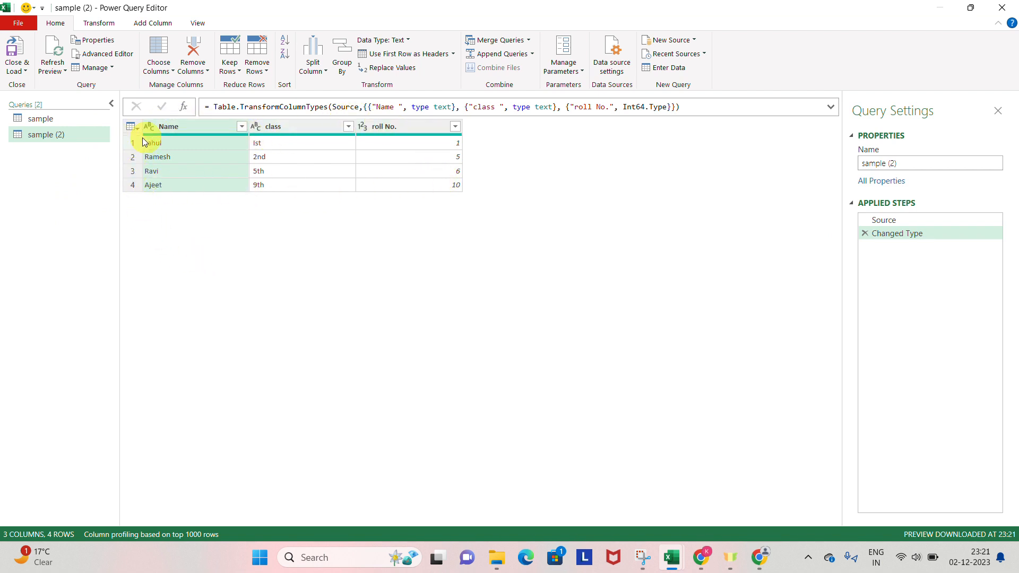
{"action": "left_click", "coordinate": [399, 130]}
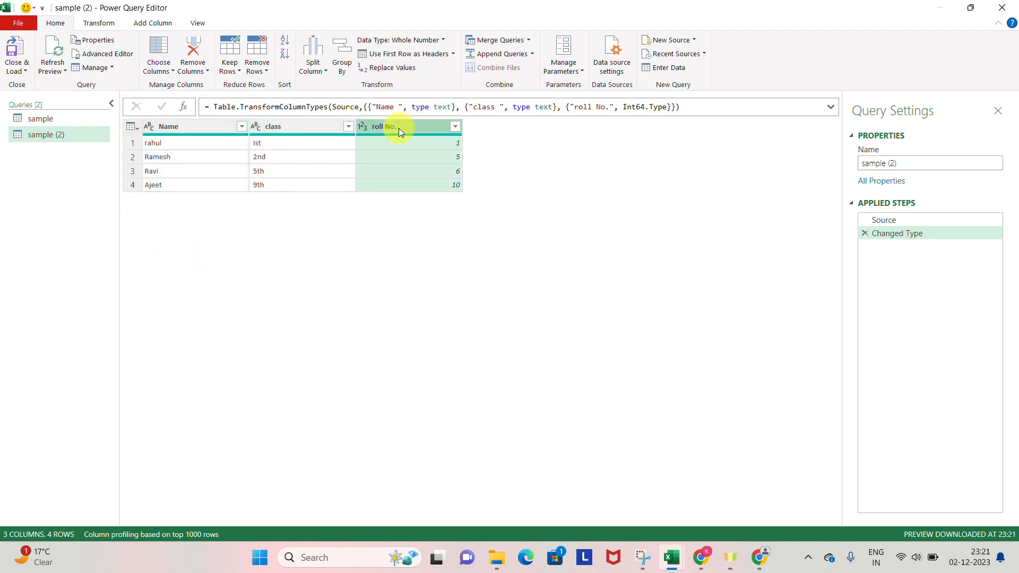
{"action": "right_click", "coordinate": [399, 129]}
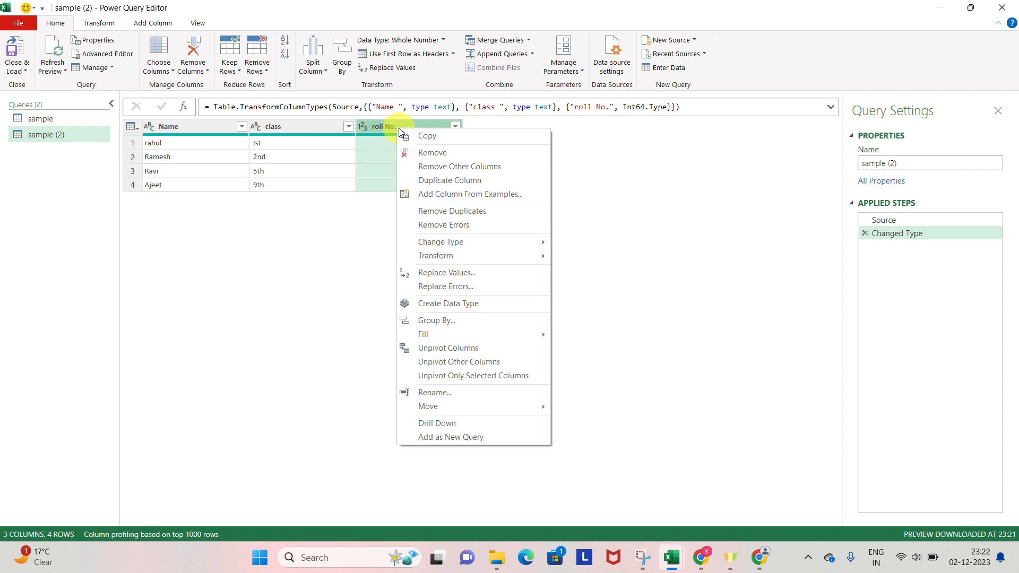
{"action": "left_click", "coordinate": [446, 161]}
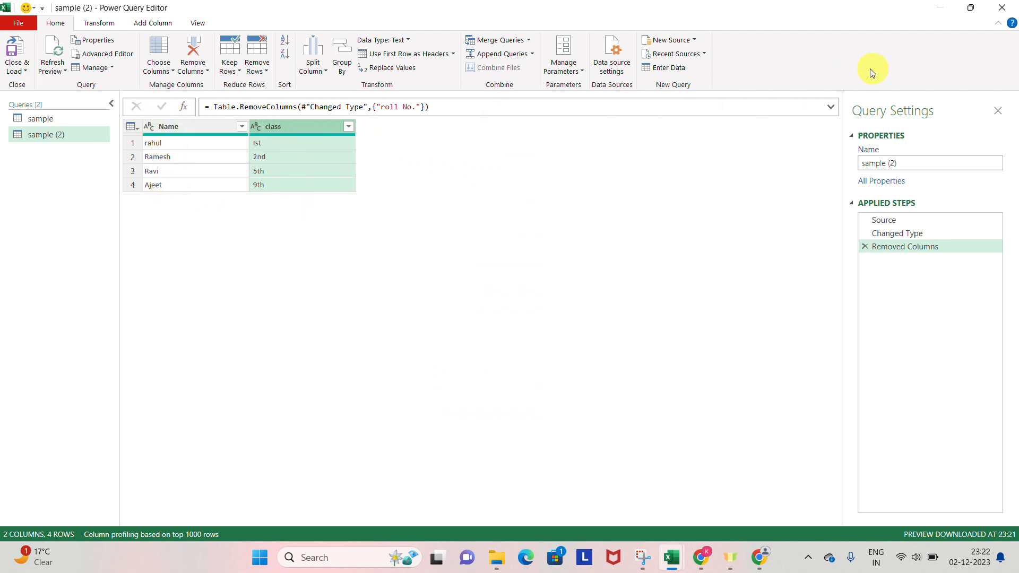
{"action": "left_click", "coordinate": [1001, 12]}
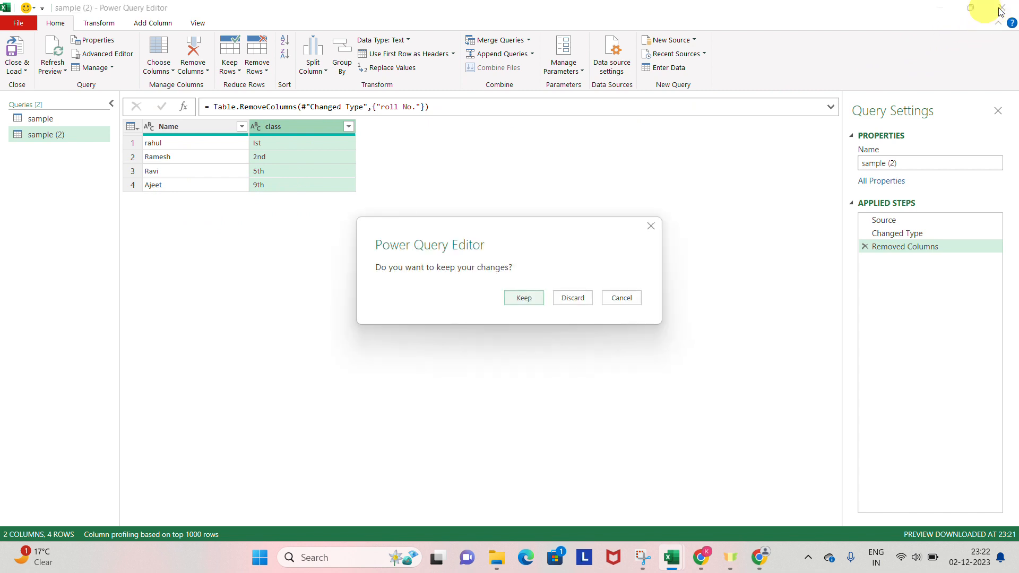
{"action": "left_click", "coordinate": [524, 298]}
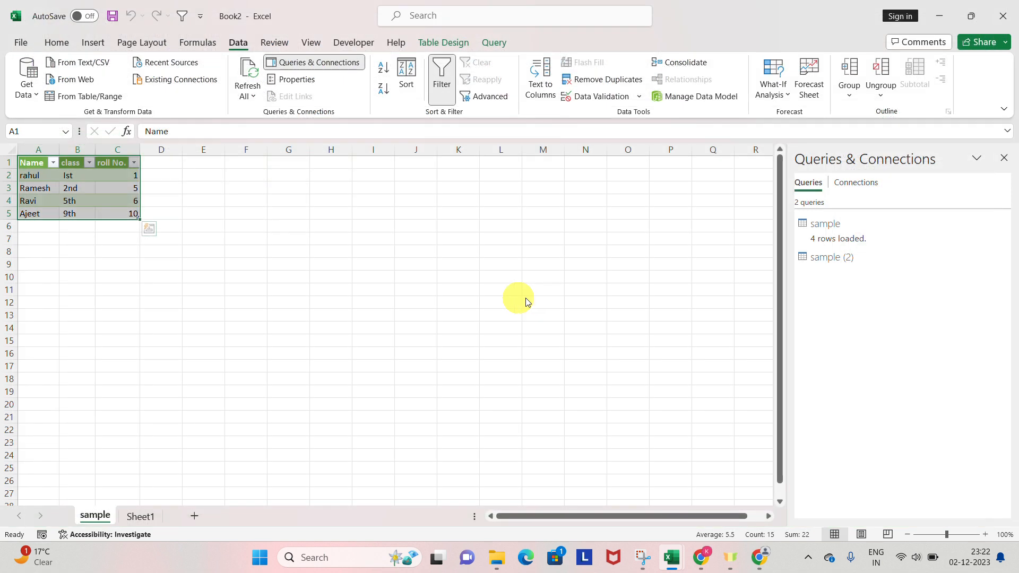
Step: Review the list of recent data sources and close it without connecting to any
{"action": "left_click", "coordinate": [87, 266]}
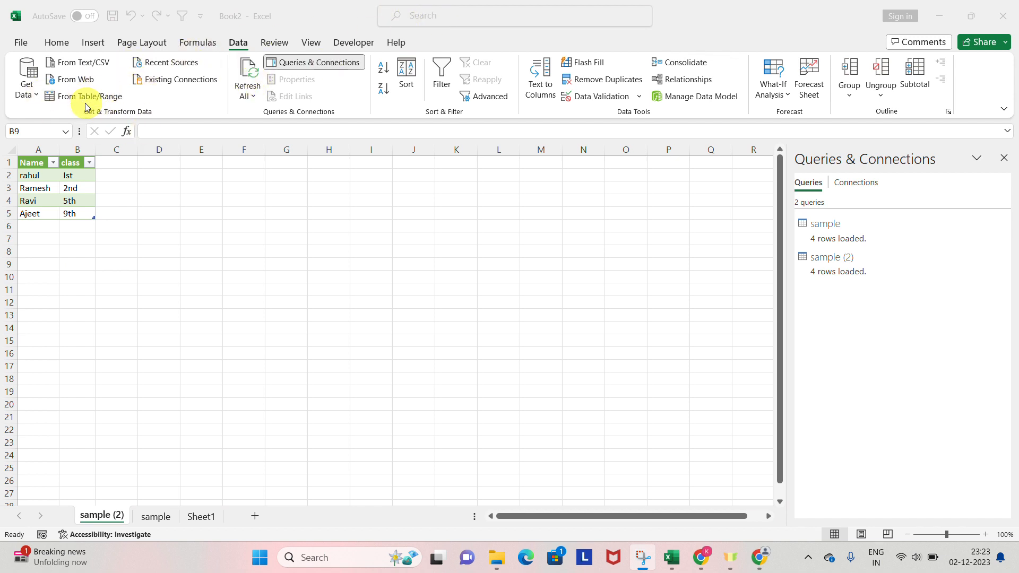
{"action": "left_click", "coordinate": [170, 65]}
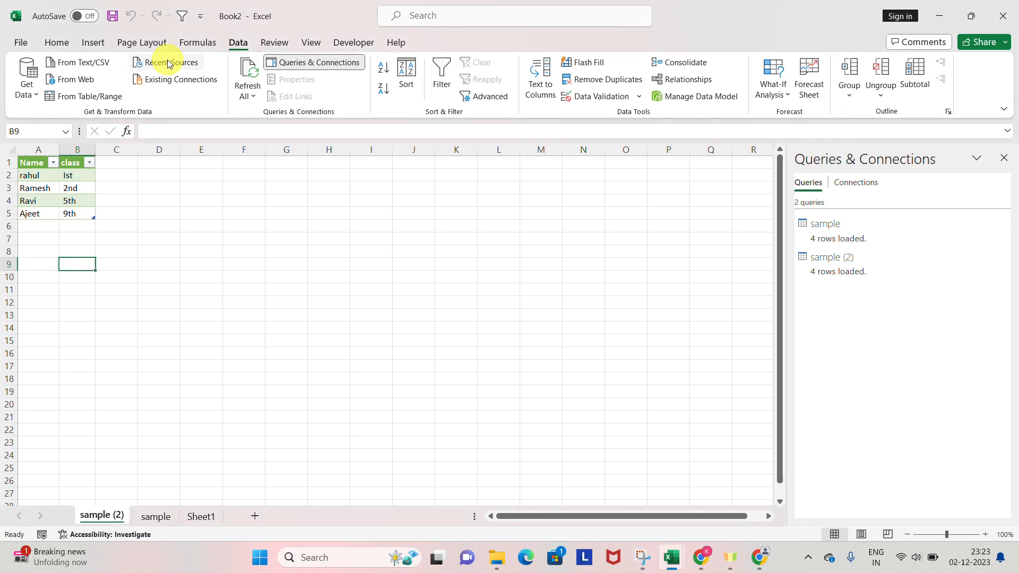
{"action": "left_click", "coordinate": [169, 64]}
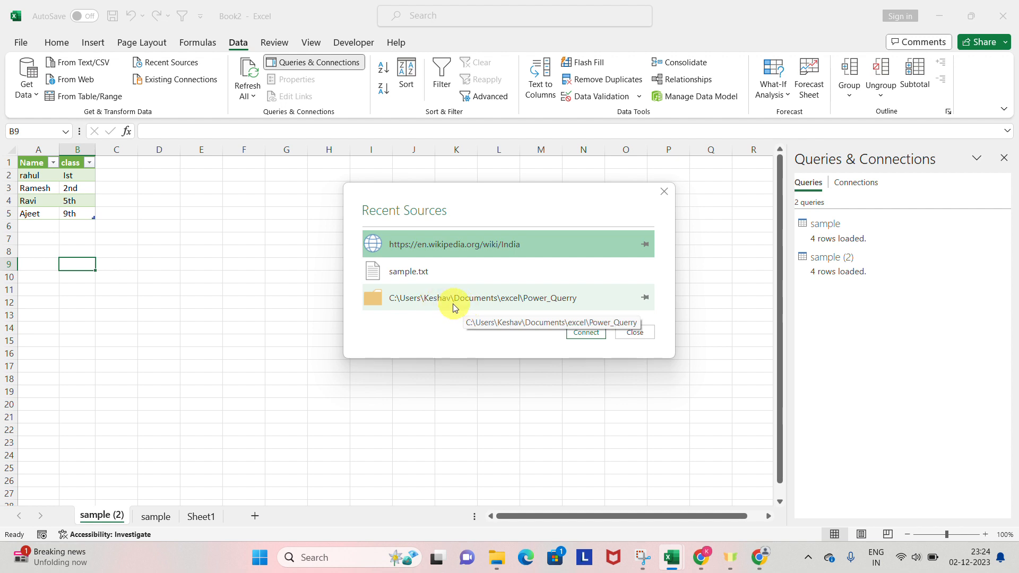
{"action": "left_click", "coordinate": [634, 334]}
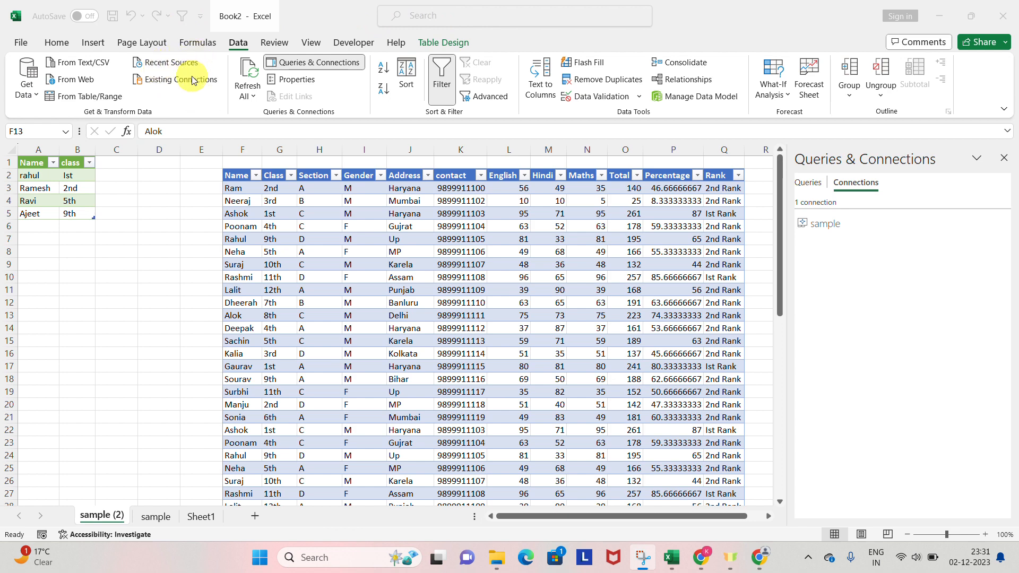
Step: Delete the whole imported marks table that starts at cell F2 on the sample (2) sheet
{"action": "left_click", "coordinate": [263, 205]}
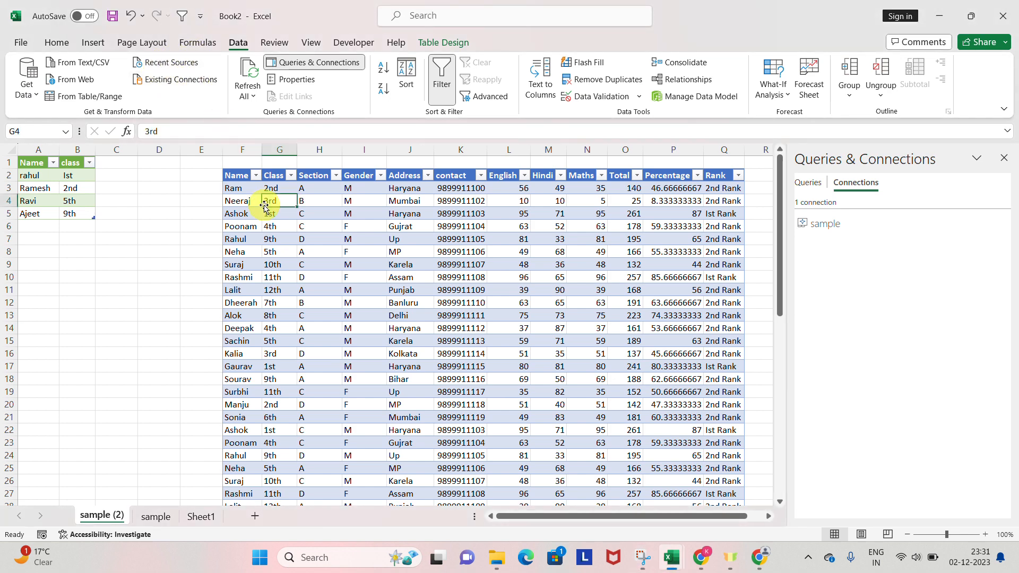
{"action": "key", "text": "Left"}
{"action": "key", "text": "ctrl+Up"}
{"action": "key", "text": "ctrl+shift+Right"}
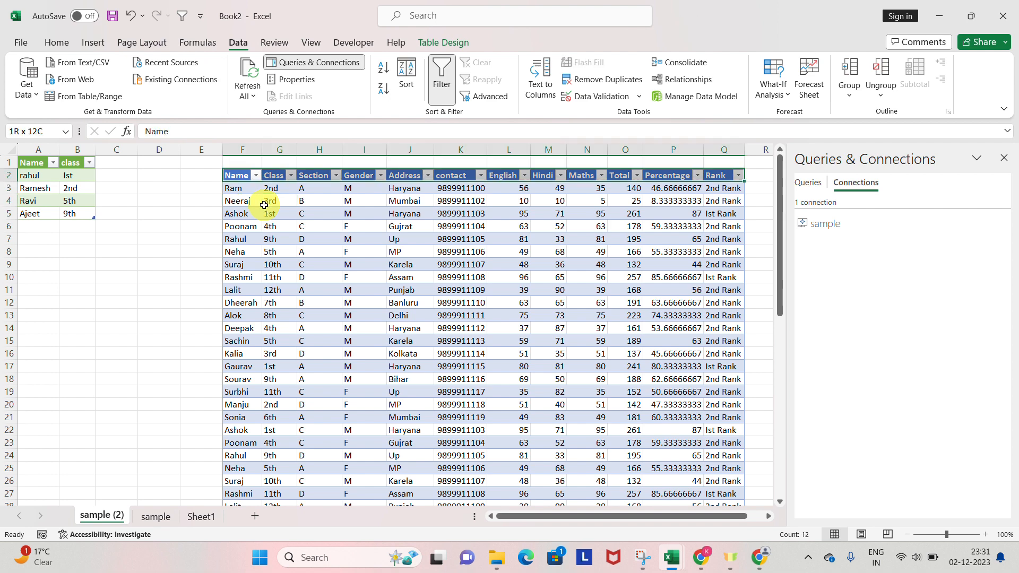
{"action": "key", "text": "ctrl+shift+Down"}
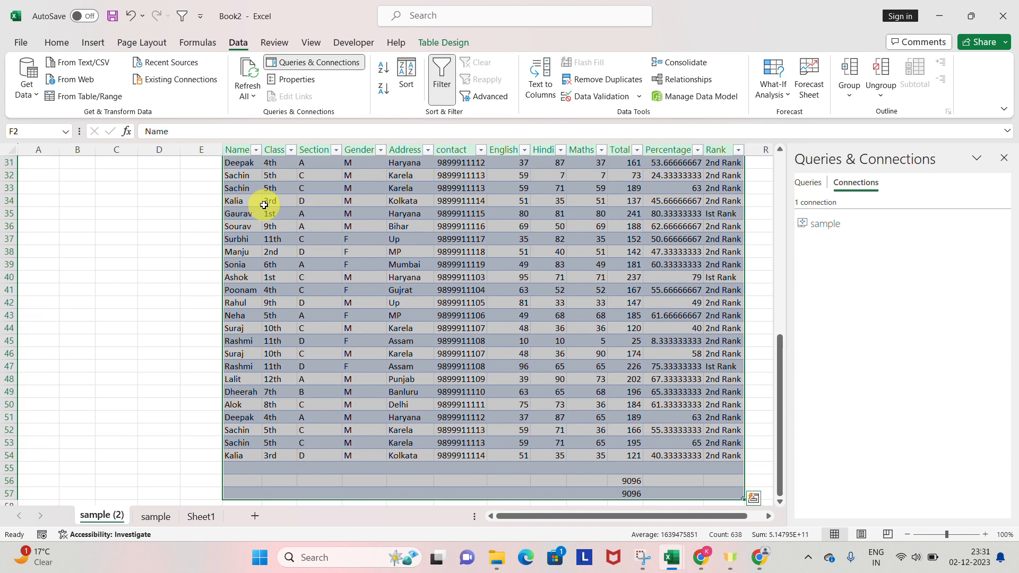
{"action": "key", "text": "Delete"}
{"action": "key", "text": "Right"}
{"action": "key", "text": "Right"}
{"action": "key", "text": "Right"}
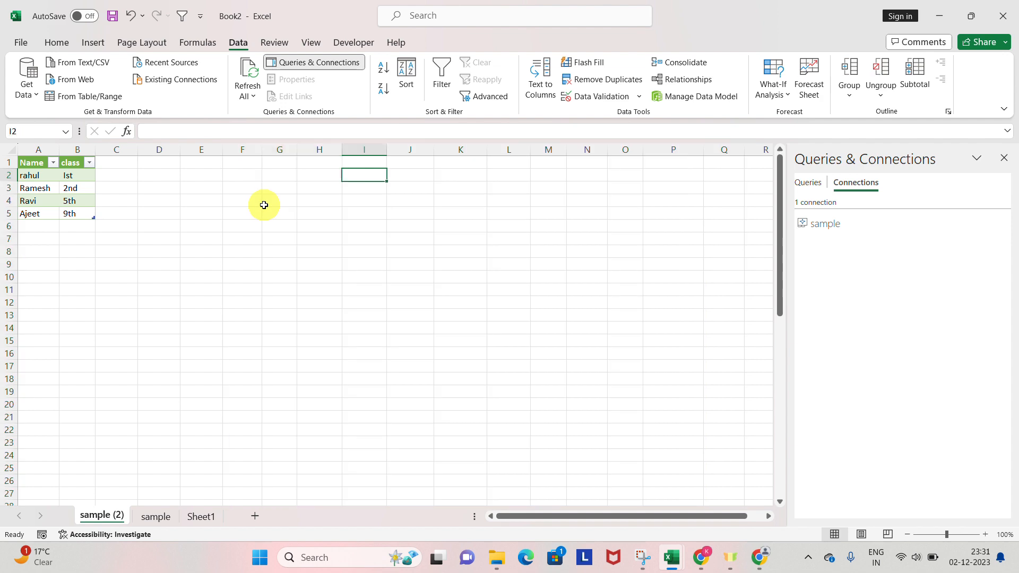
Step: Bring up the format1 workbook to view its source marks data, and return to Book2
{"action": "key", "text": "alt+Tab"}
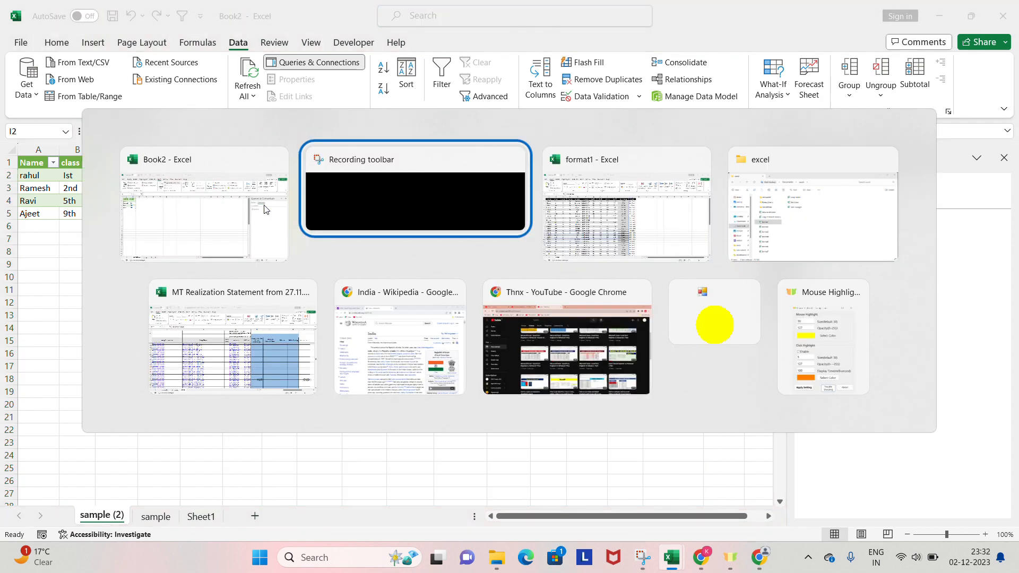
{"action": "key", "text": "alt+Tab"}
{"action": "key", "text": "alt+Tab"}
{"action": "key", "text": "alt+Tab"}
{"action": "key", "text": "alt+Tab"}
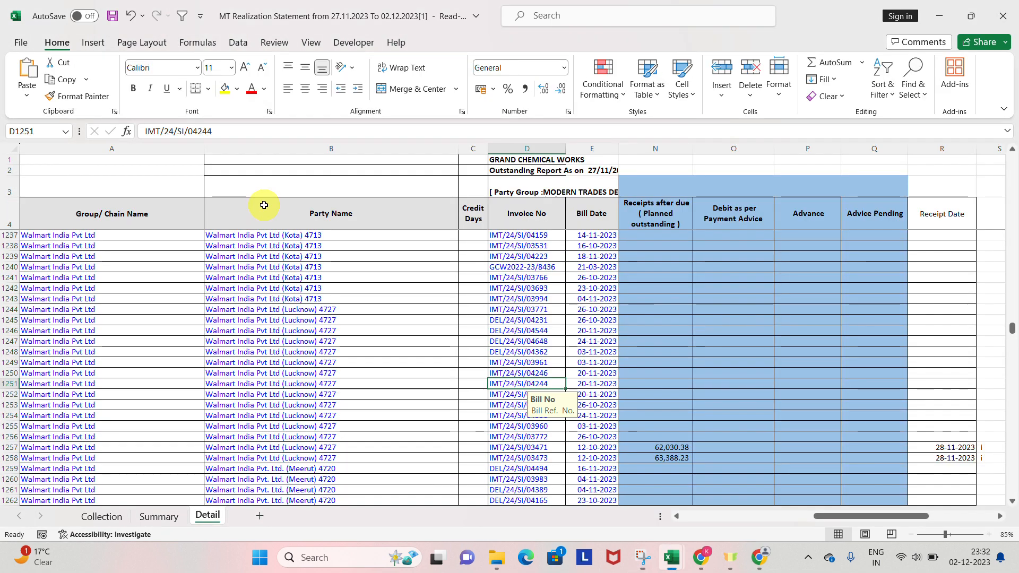
{"action": "key", "text": "alt+f"}
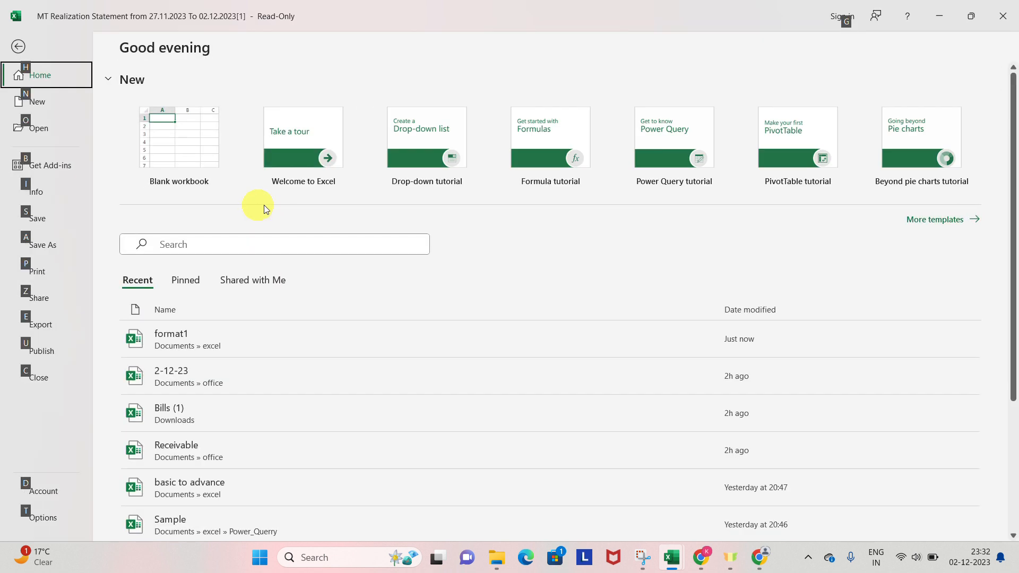
{"action": "left_click", "coordinate": [233, 340]}
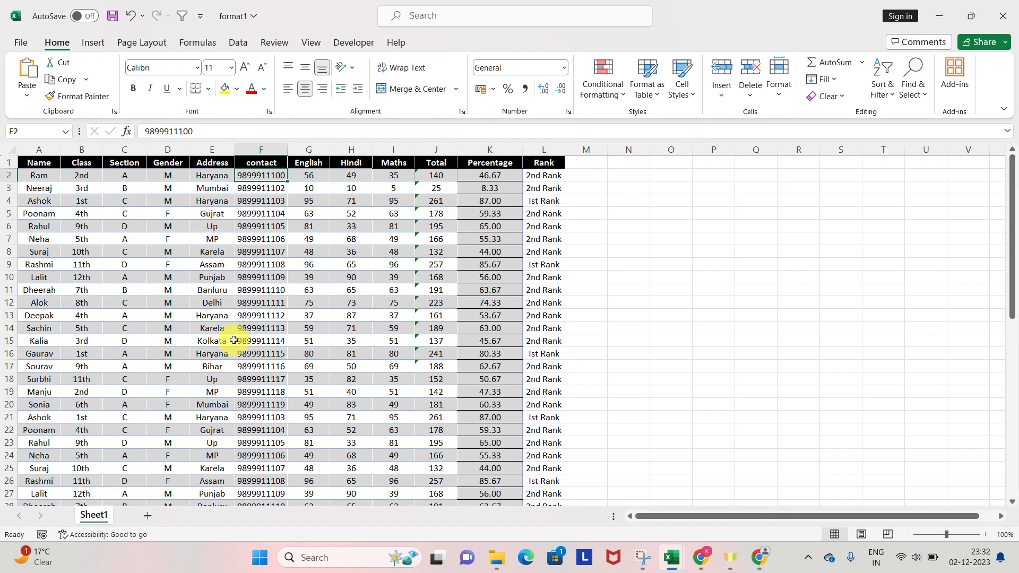
{"action": "left_click", "coordinate": [225, 210]}
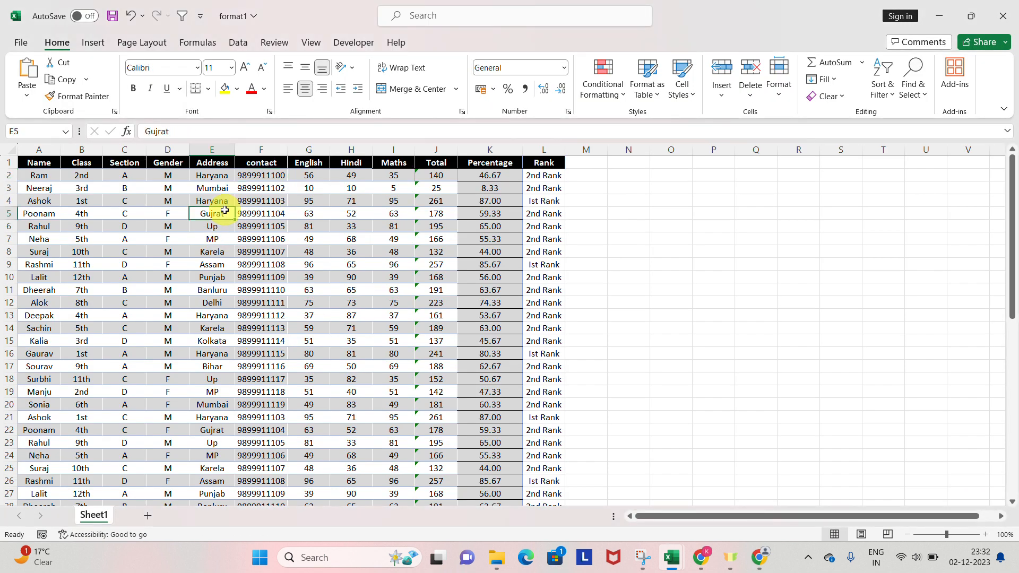
{"action": "key", "text": "alt+Tab"}
{"action": "key", "text": "alt+Tab"}
{"action": "key", "text": "alt+Tab"}
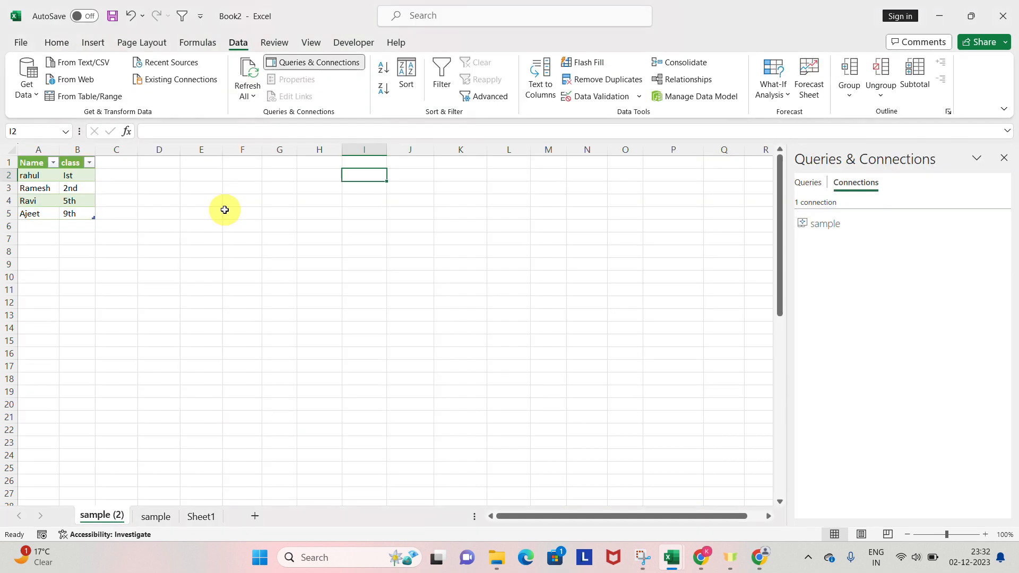
Step: Import the existing connection file format1 Sheet1$.od as a table at cell F5 of the sample (2) sheet
{"action": "left_click", "coordinate": [178, 83]}
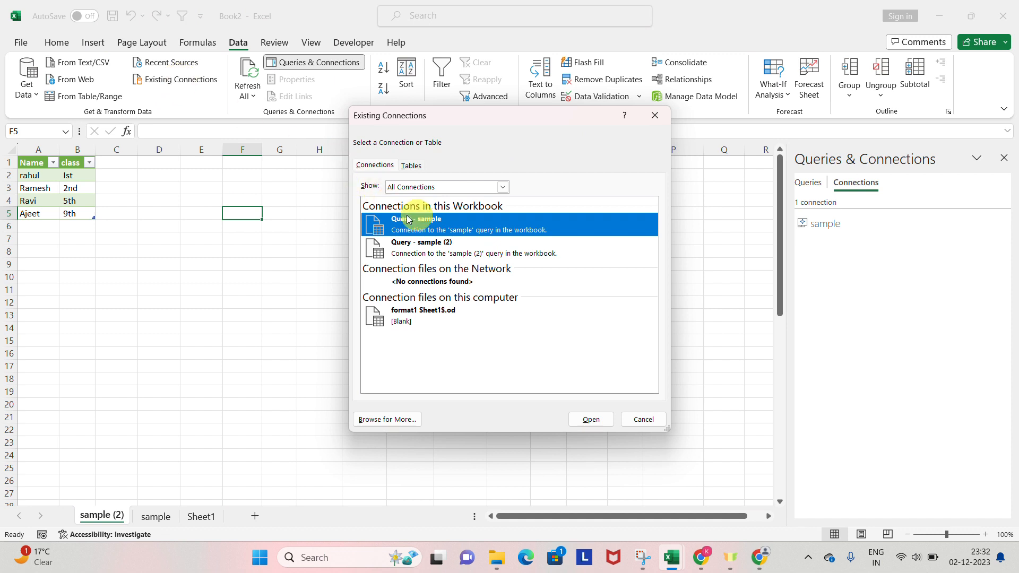
{"action": "left_click", "coordinate": [387, 419]}
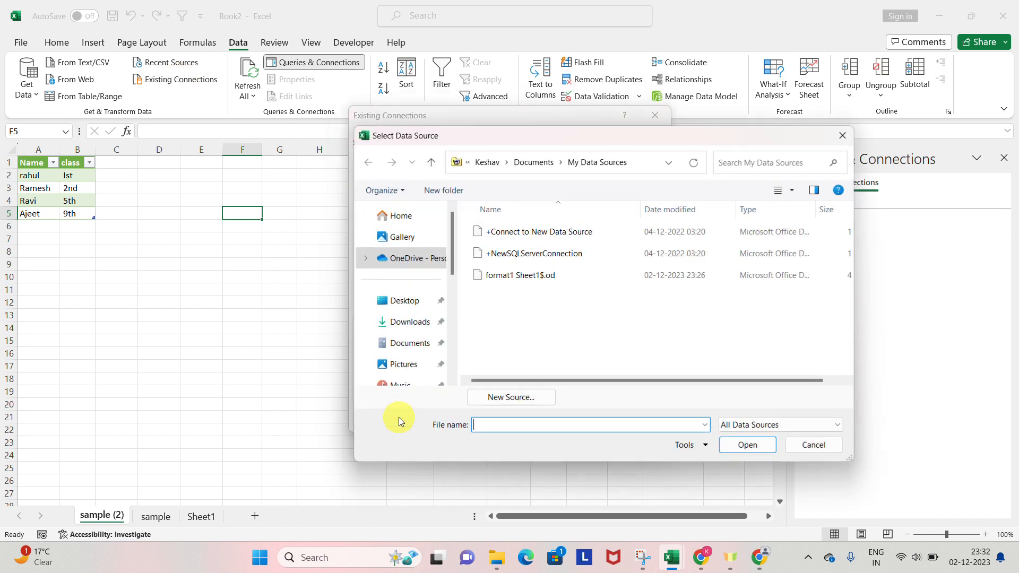
{"action": "left_click", "coordinate": [535, 276]}
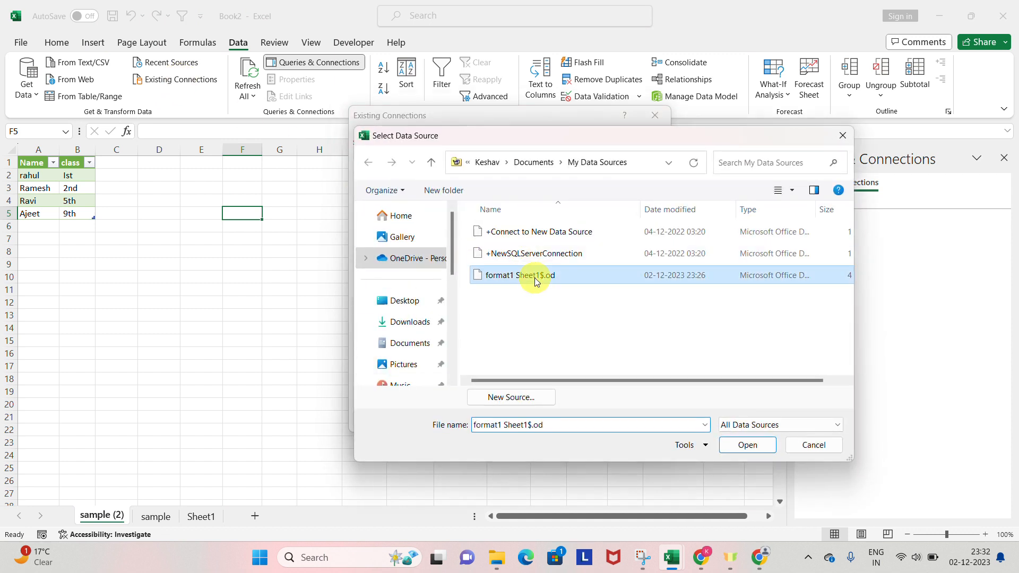
{"action": "left_click", "coordinate": [749, 443]}
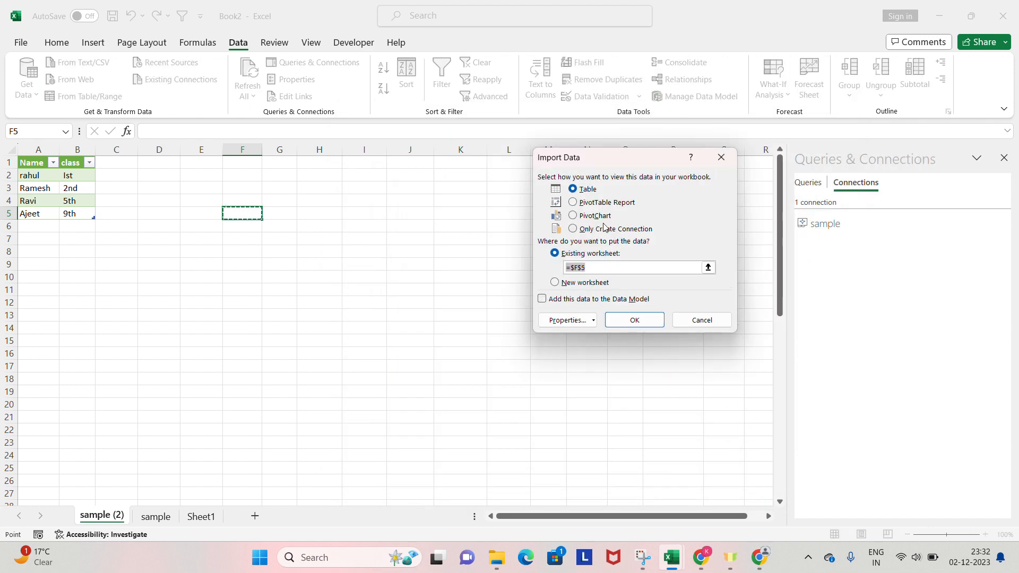
{"action": "left_click", "coordinate": [635, 321]}
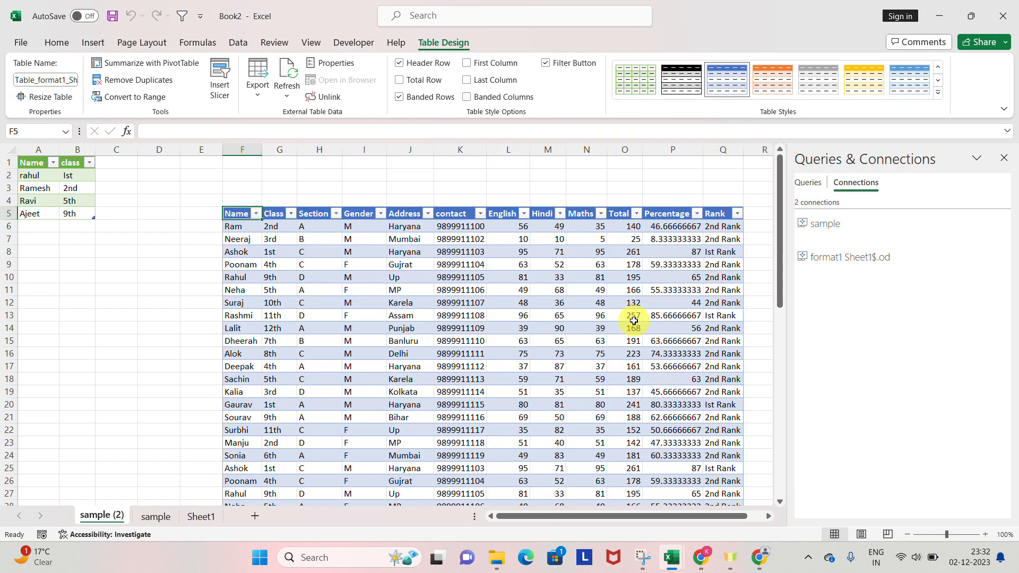
{"action": "key", "text": "Left"}
{"action": "key", "text": "Left"}
{"action": "key", "text": "Left"}
Step: Switch to the format1 workbook and change the address in cell E4 to Delhi
{"action": "key", "text": "alt+Tab"}
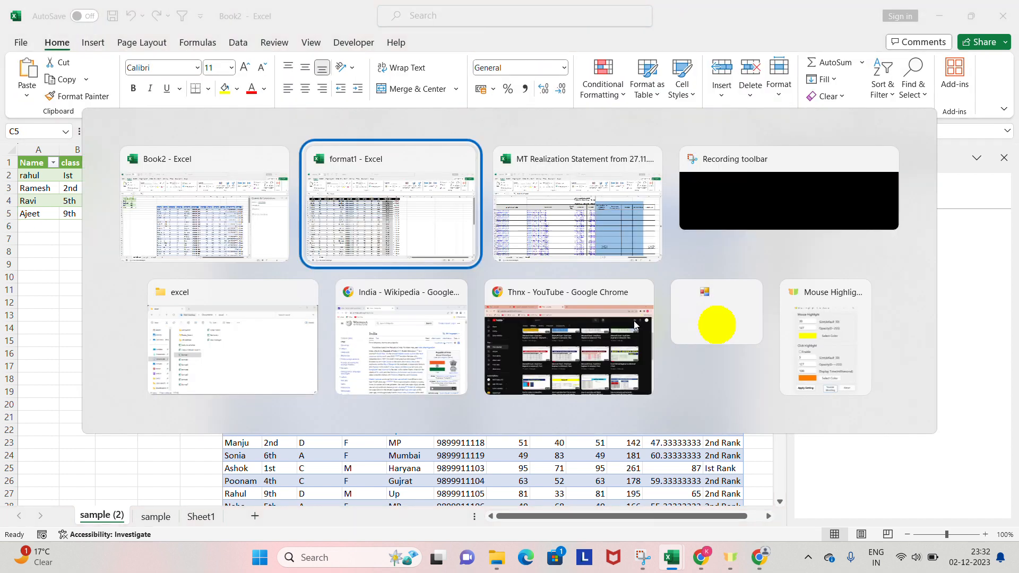
{"action": "key", "text": "Left"}
{"action": "key", "text": "Left"}
{"action": "key", "text": "Left"}
{"action": "key", "text": "Left"}
{"action": "key", "text": "Up"}
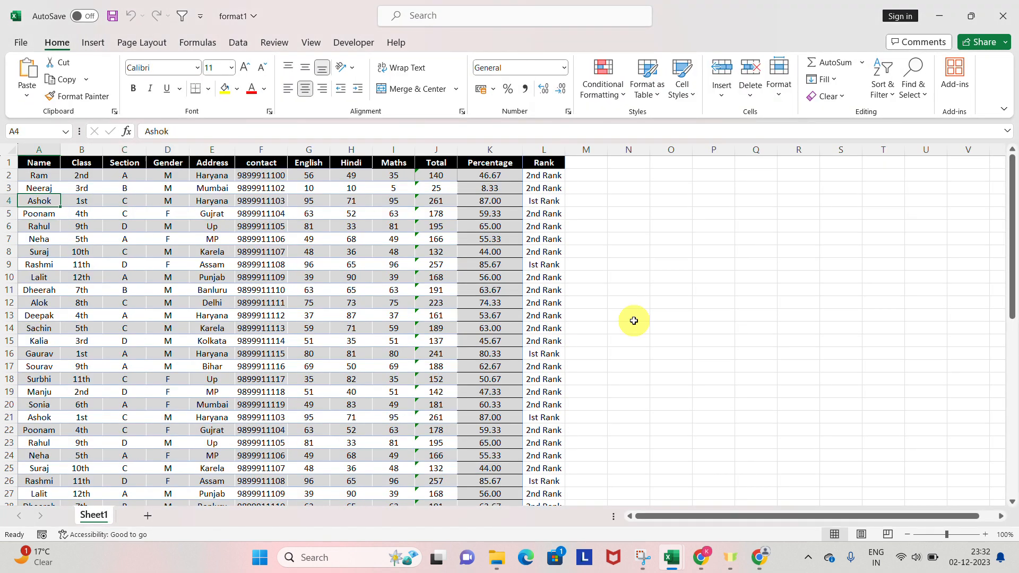
{"action": "key", "text": "Right"}
{"action": "key", "text": "Down"}
{"action": "key", "text": "Down"}
{"action": "key", "text": "Up"}
{"action": "key", "text": "Up"}
{"action": "key", "text": "Right"}
{"action": "key", "text": "Right"}
{"action": "key", "text": "Right"}
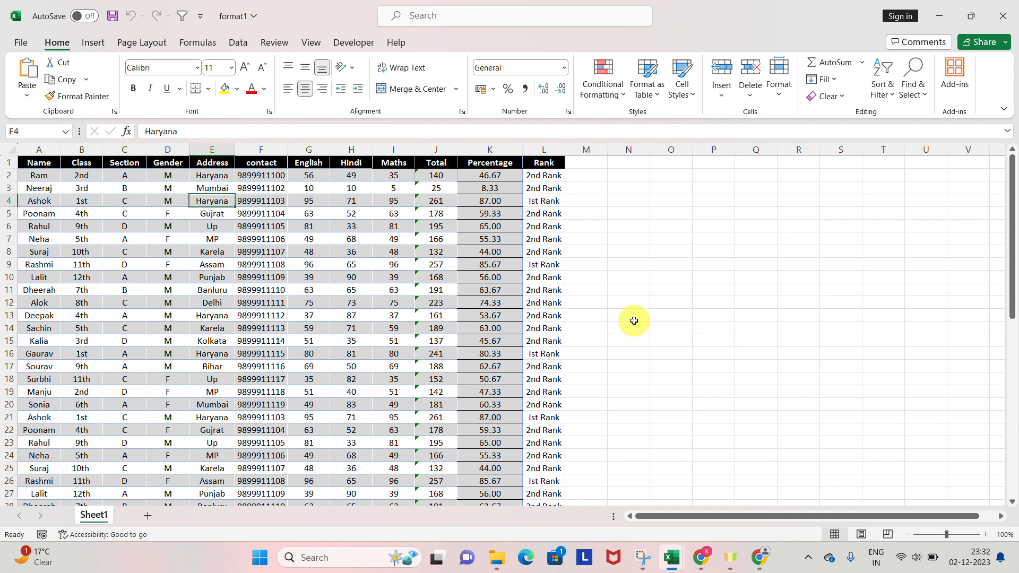
{"action": "type", "text": "Delhi"}
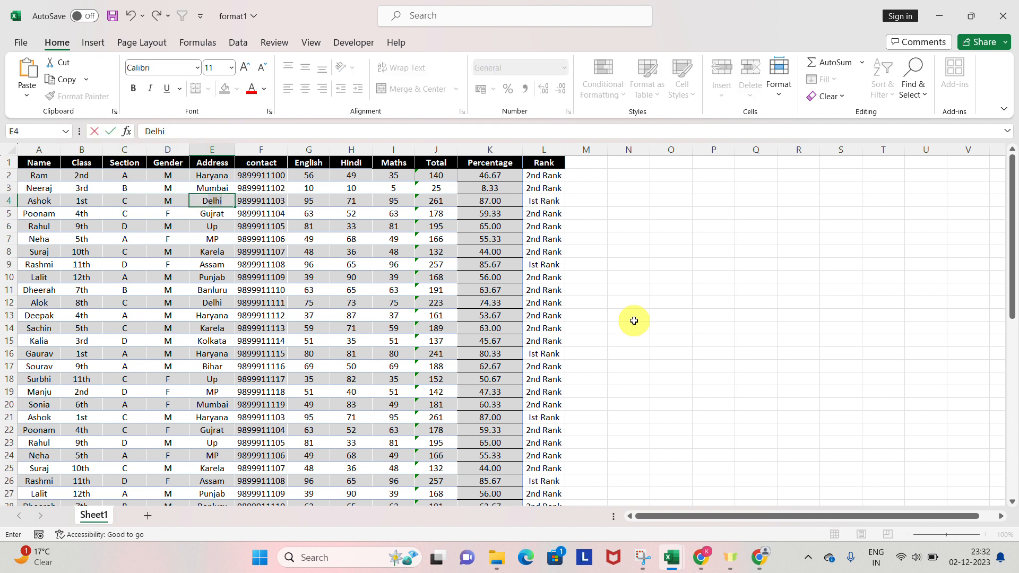
{"action": "key", "text": "Return"}
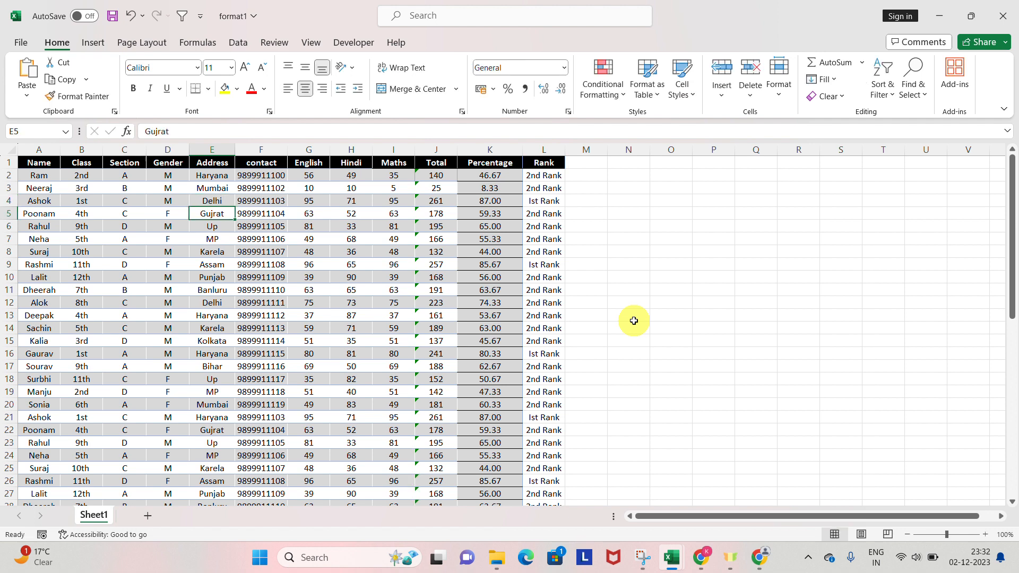
Step: Switch back to Book2 and refresh all data connections so the imported marks table reloads from the format1 workbook
{"action": "key", "text": "alt+Tab"}
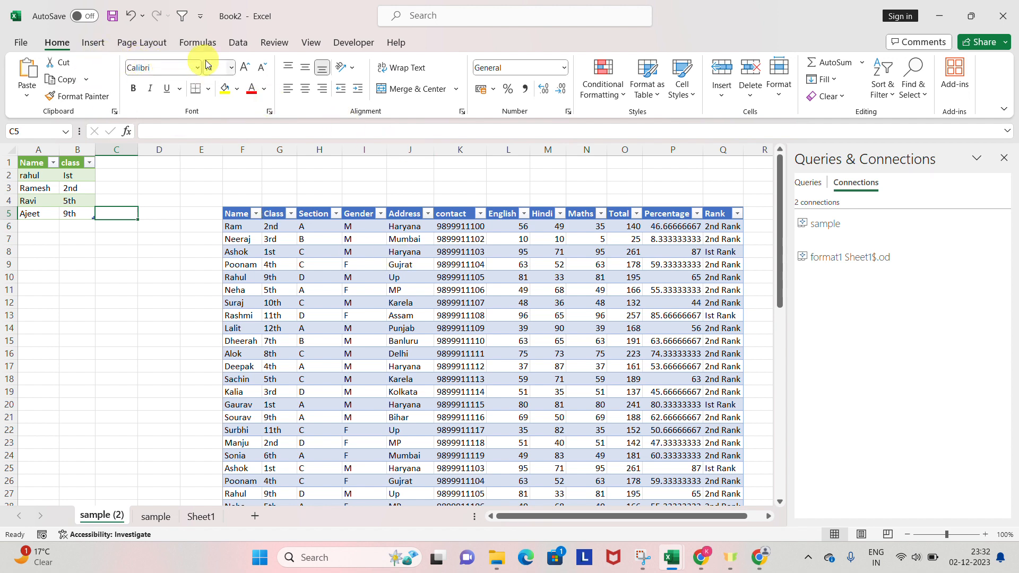
{"action": "left_click", "coordinate": [237, 44]}
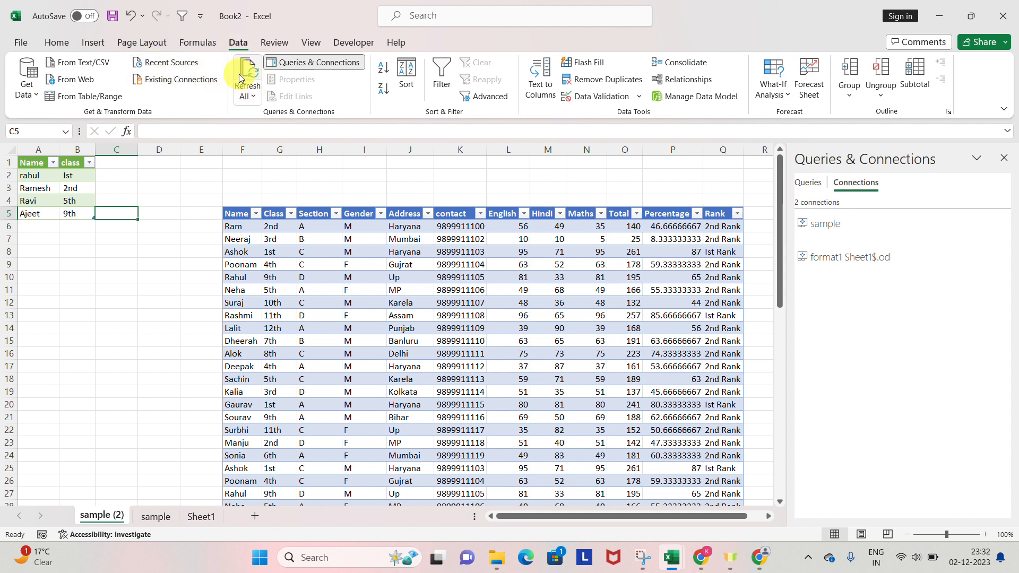
{"action": "left_click", "coordinate": [245, 81]}
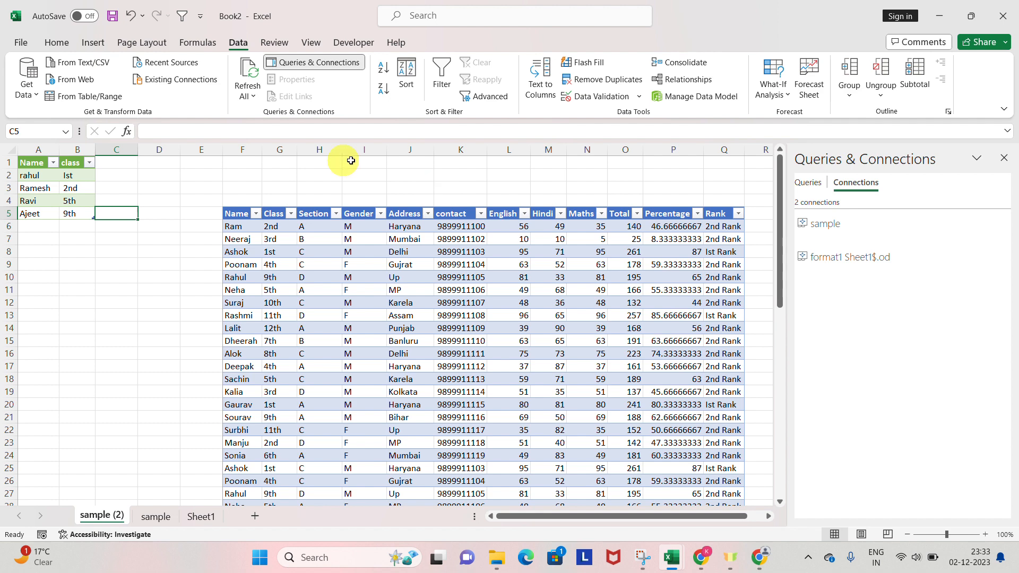
{"action": "left_click", "coordinate": [440, 22]}
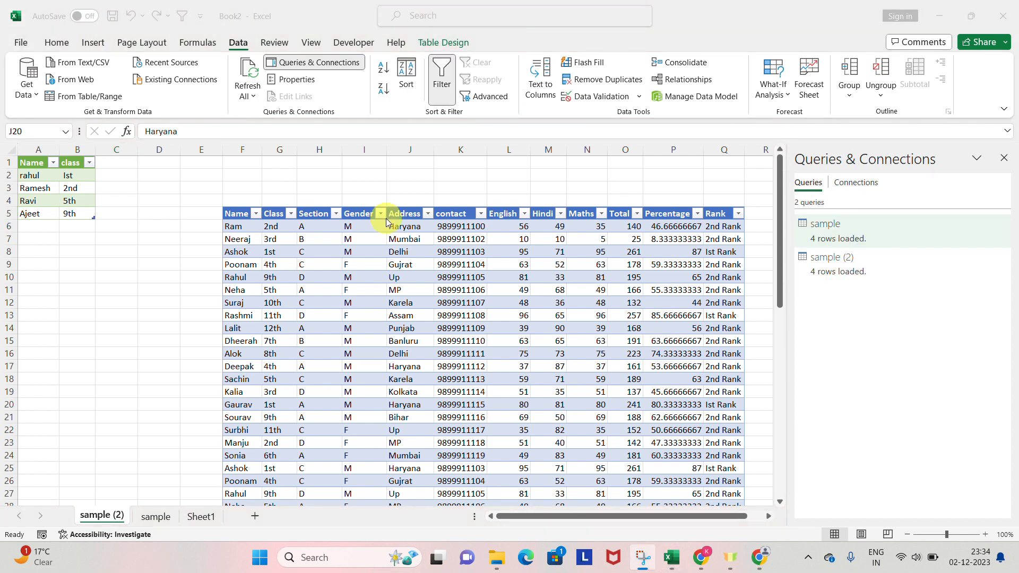
Step: Examine the imported marks table on the sample (2) sheet, from its header row at F5 down to its last rows
{"action": "left_click", "coordinate": [373, 263]}
{"action": "key", "text": "ctrl+Up"}
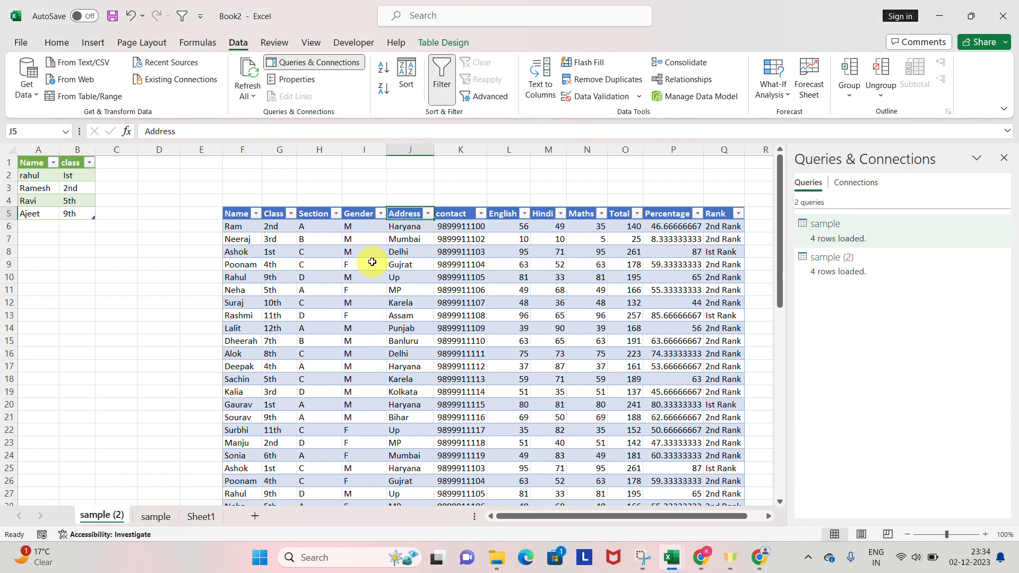
{"action": "key", "text": "Down"}
{"action": "key", "text": "Down"}
{"action": "key", "text": "Up"}
{"action": "key", "text": "Up"}
{"action": "key", "text": "ctrl+Left"}
{"action": "key", "text": "ctrl+shift+Right"}
{"action": "key", "text": "ctrl+shift+Down"}
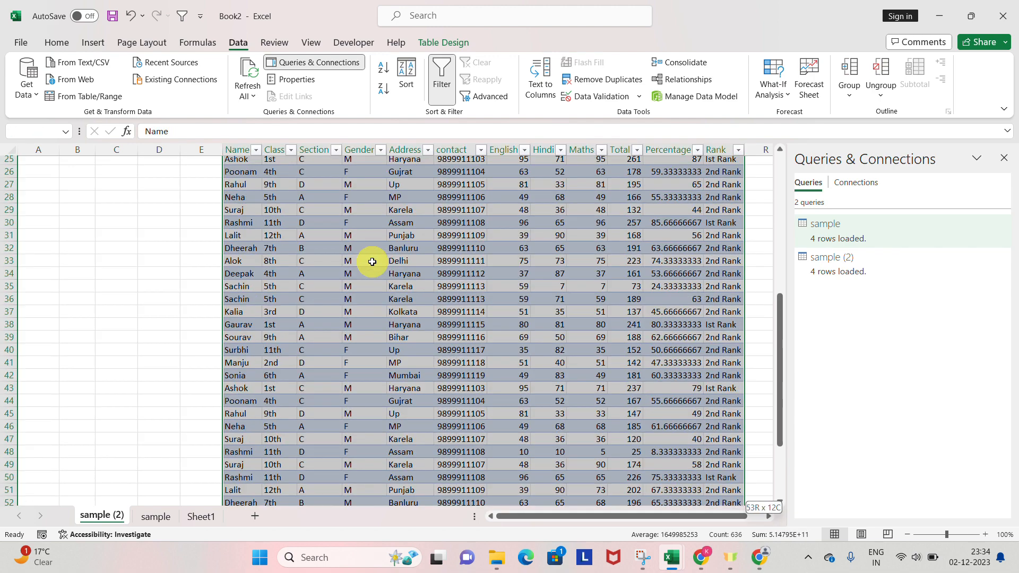
{"action": "key", "text": "Up"}
{"action": "key", "text": "Down"}
{"action": "key", "text": "Down"}
{"action": "key", "text": "Up"}
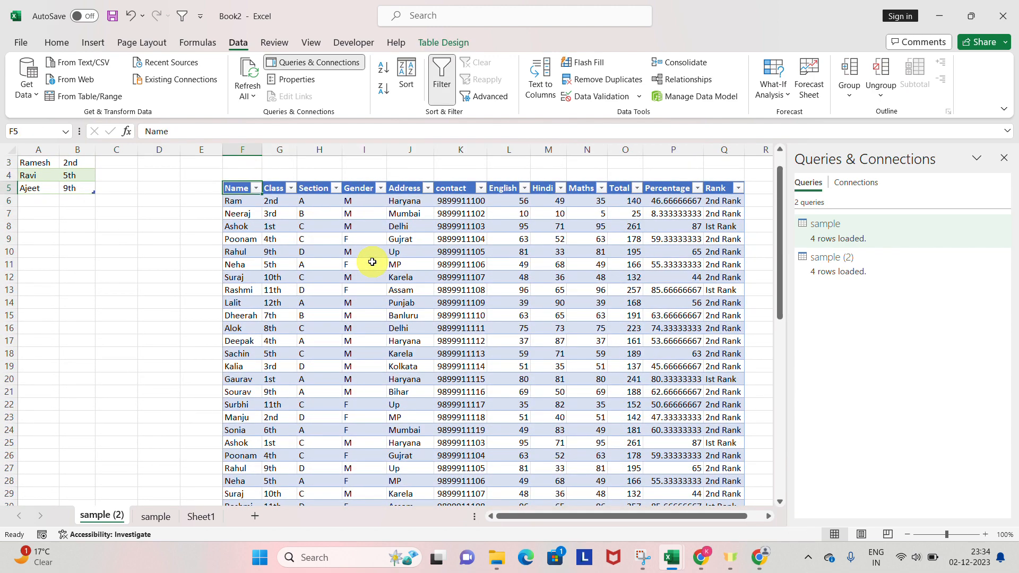
{"action": "key", "text": "ctrl+shift+Right"}
{"action": "key", "text": "ctrl+shift+Down"}
{"action": "key", "text": "Up"}
{"action": "key", "text": "Down"}
{"action": "key", "text": "Down"}
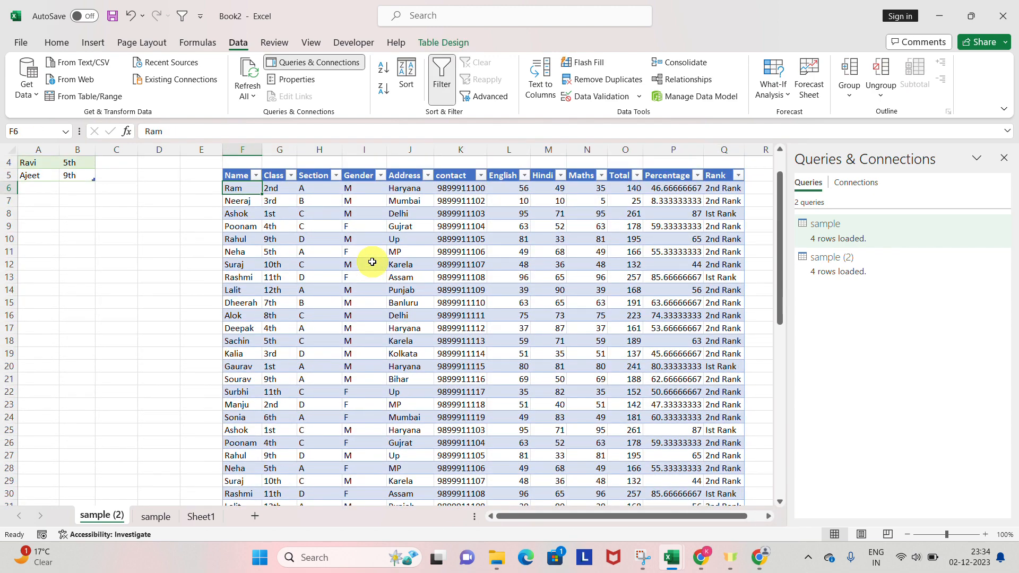
{"action": "key", "text": "Up"}
{"action": "key", "text": "alt+Down"}
{"action": "key", "text": "Escape"}
Step: Filter the Address column of the imported marks table to show only Haryana
{"action": "key", "text": "Right"}
{"action": "key", "text": "Right"}
{"action": "key", "text": "Right"}
{"action": "key", "text": "Right"}
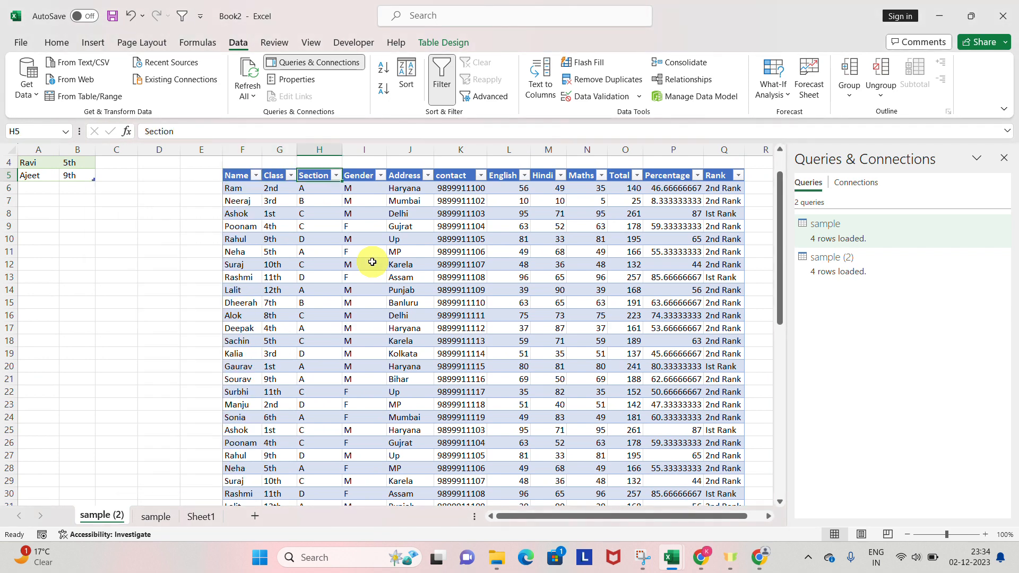
{"action": "key", "text": "alt+Down"}
{"action": "key", "text": "Down"}
{"action": "key", "text": "Down"}
{"action": "key", "text": "Down"}
{"action": "key", "text": "Down"}
{"action": "key", "text": "Down"}
{"action": "key", "text": "Down"}
{"action": "key", "text": "Down"}
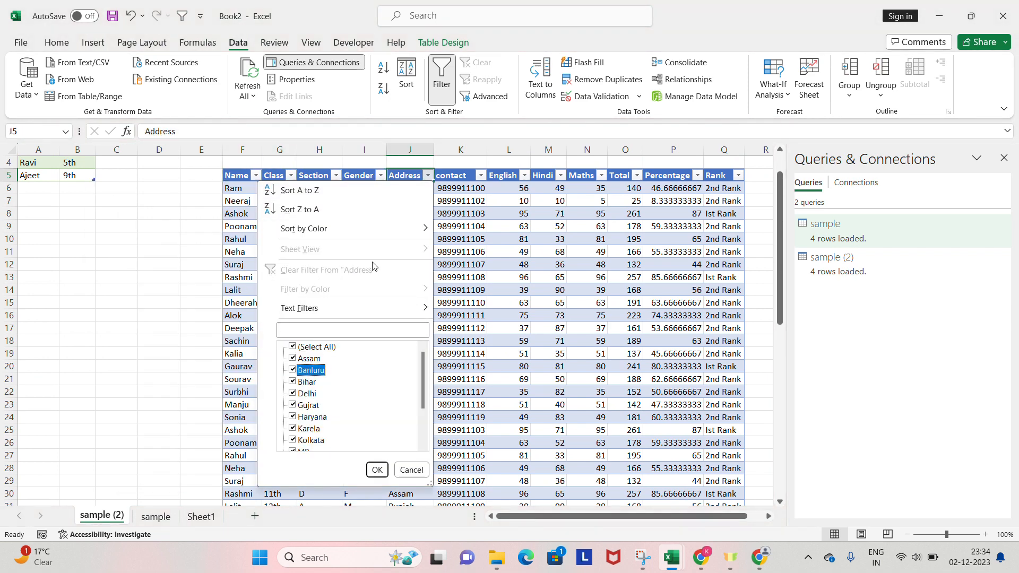
{"action": "key", "text": "Up"}
{"action": "key", "text": "Up"}
{"action": "key", "text": "space"}
{"action": "key", "text": "Down"}
{"action": "key", "text": "Down"}
{"action": "key", "text": "Down"}
{"action": "key", "text": "Down"}
{"action": "key", "text": "Down"}
{"action": "key", "text": "Down"}
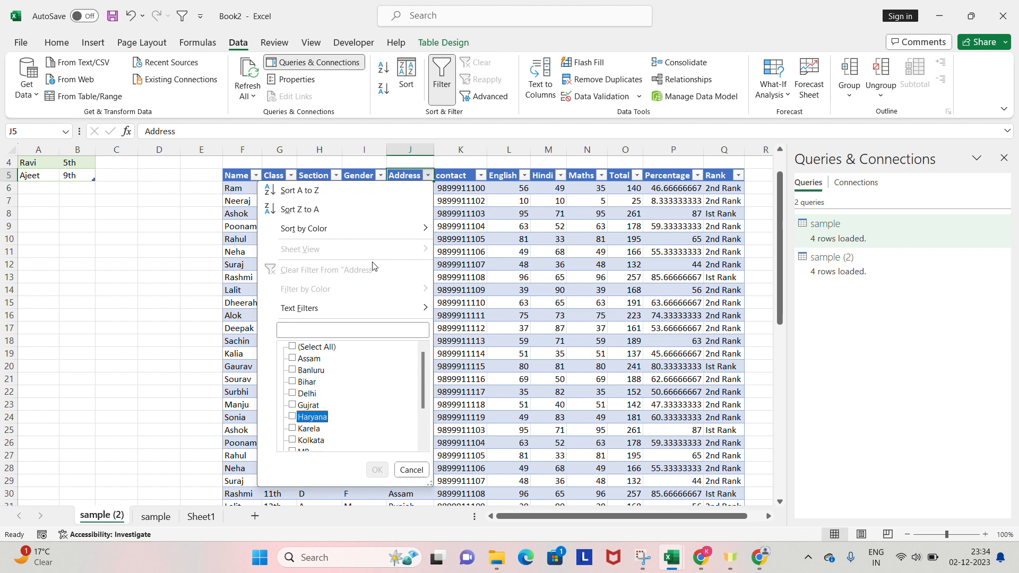
{"action": "key", "text": "space"}
{"action": "key", "text": "Return"}
Step: Select the filtered Haryana rows together with the table's header row
{"action": "key", "text": "Left"}
{"action": "key", "text": "Left"}
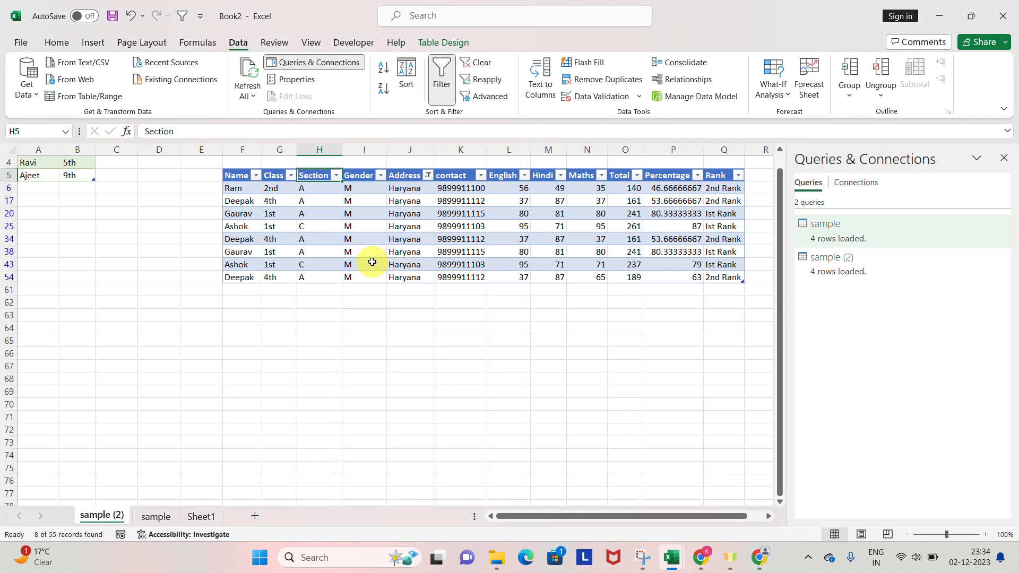
{"action": "key", "text": "Left"}
{"action": "key", "text": "ctrl+shift+Right"}
{"action": "key", "text": "ctrl+shift+Down"}
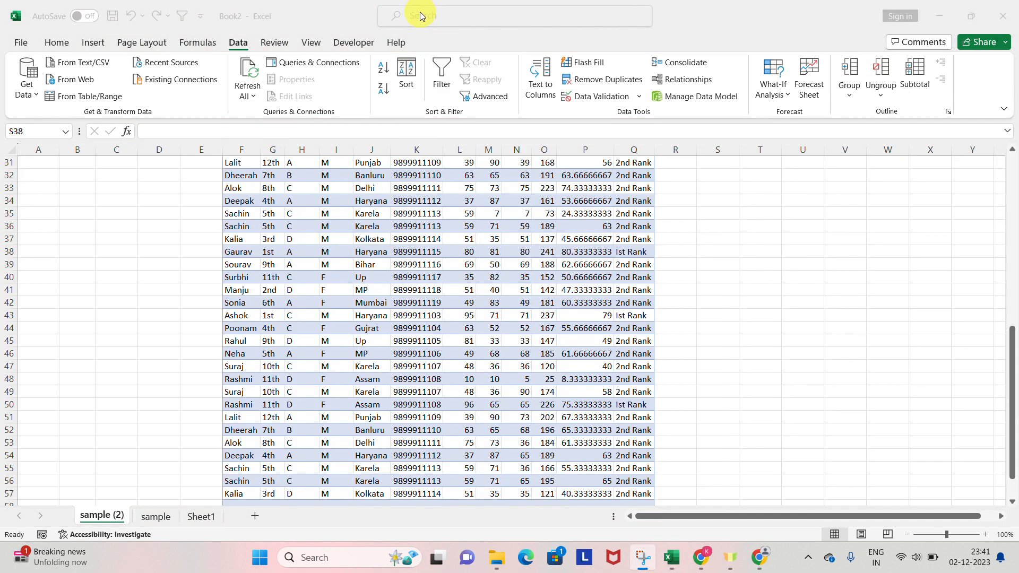
Step: Bring up the existing connections to review them, and dismiss the list without importing anything
{"action": "left_click", "coordinate": [238, 282]}
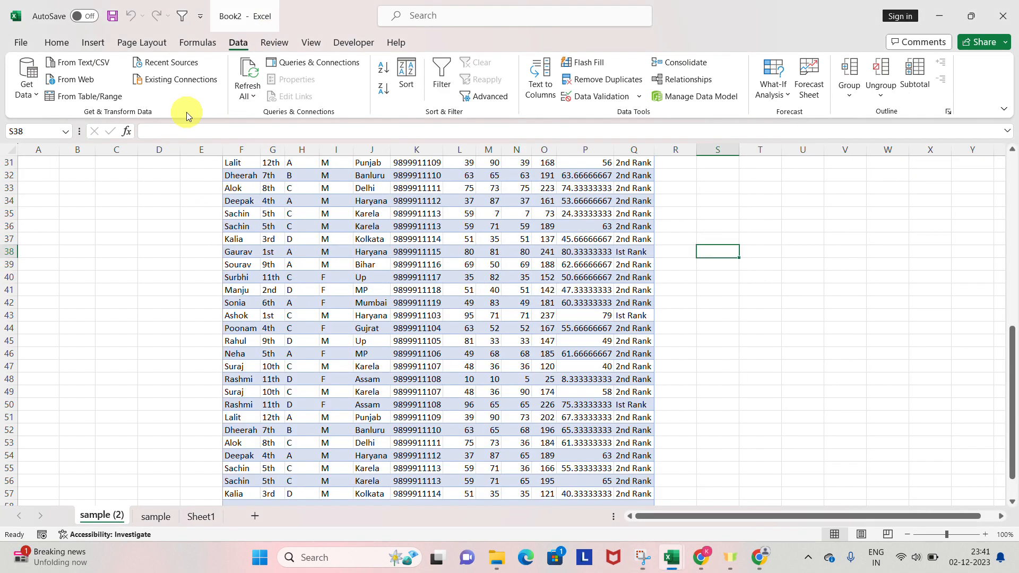
{"action": "left_click", "coordinate": [201, 80]}
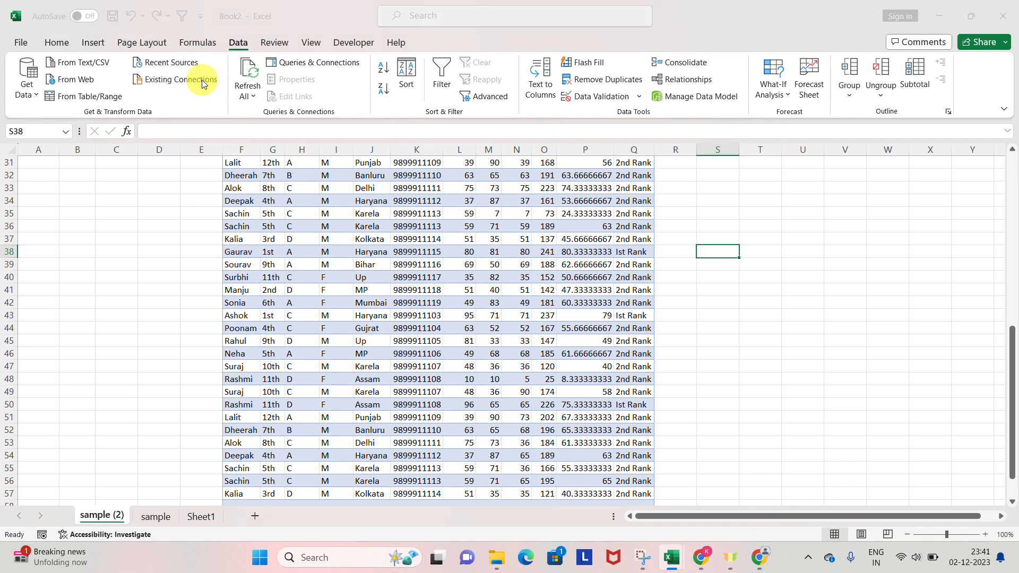
{"action": "key", "text": "Escape"}
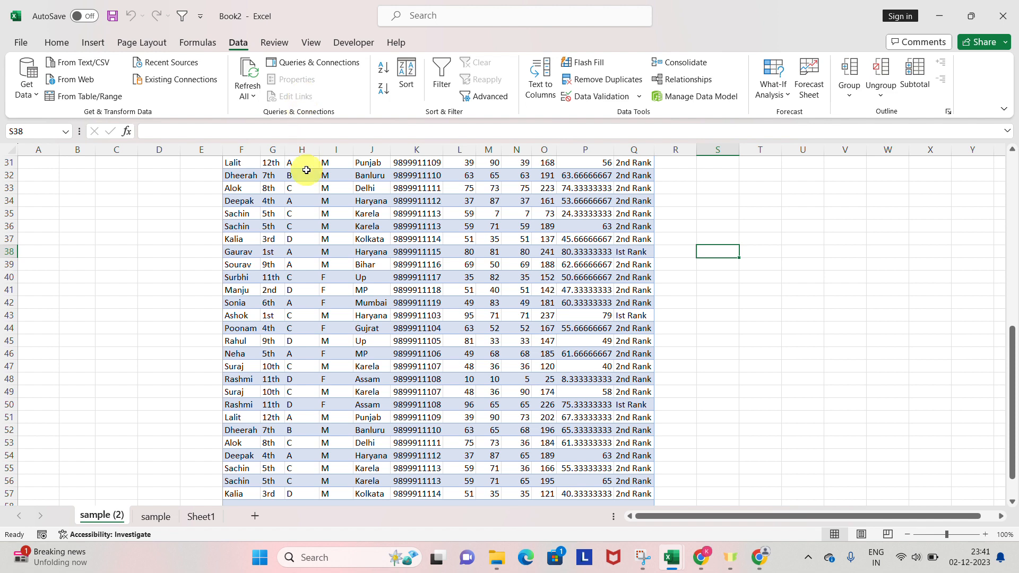
{"action": "scroll", "coordinate": [306, 170], "scroll_direction": "up", "scroll_amount": 1}
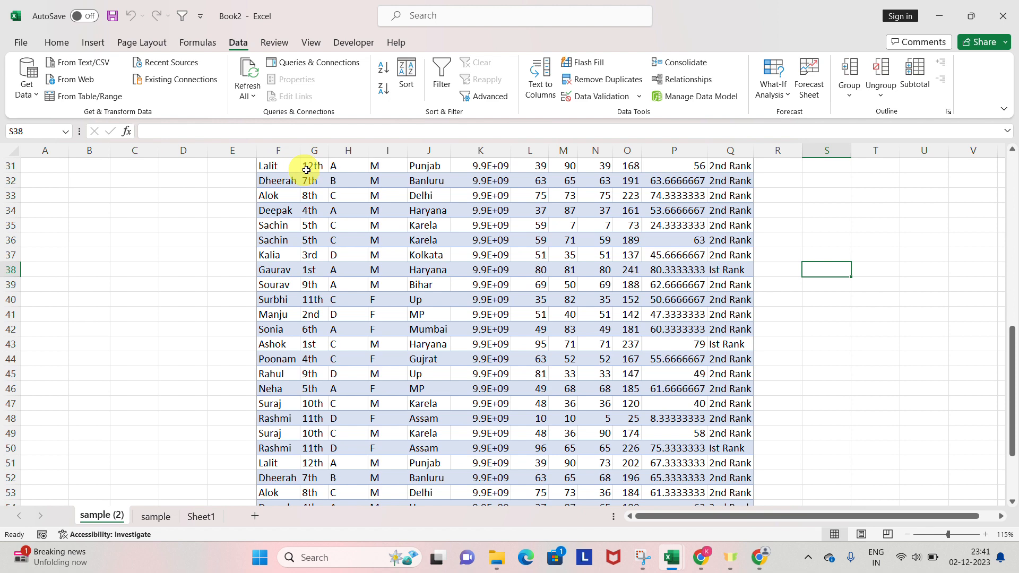
{"action": "scroll", "coordinate": [327, 82], "scroll_direction": "up", "scroll_amount": 2}
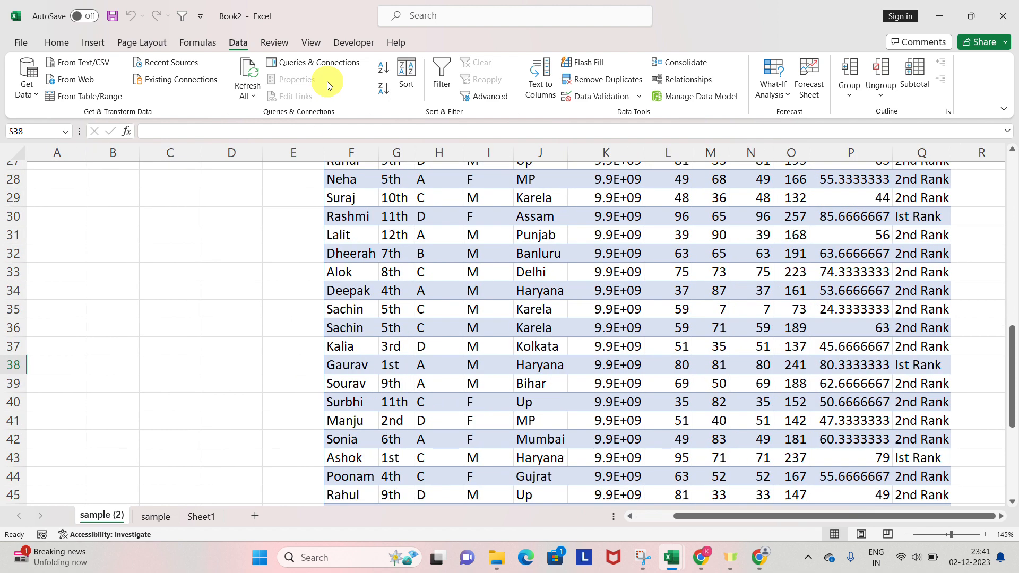
{"action": "scroll", "coordinate": [327, 82], "scroll_direction": "down", "scroll_amount": 4}
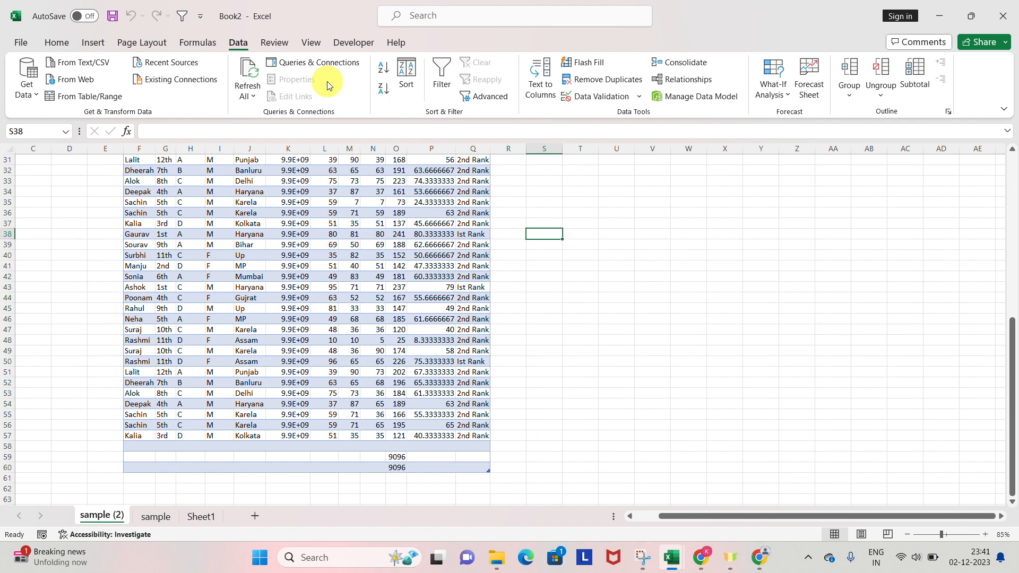
{"action": "key", "text": "ctrl+shift+plus"}
{"action": "key", "text": "Escape"}
{"action": "type", "text": "++"}
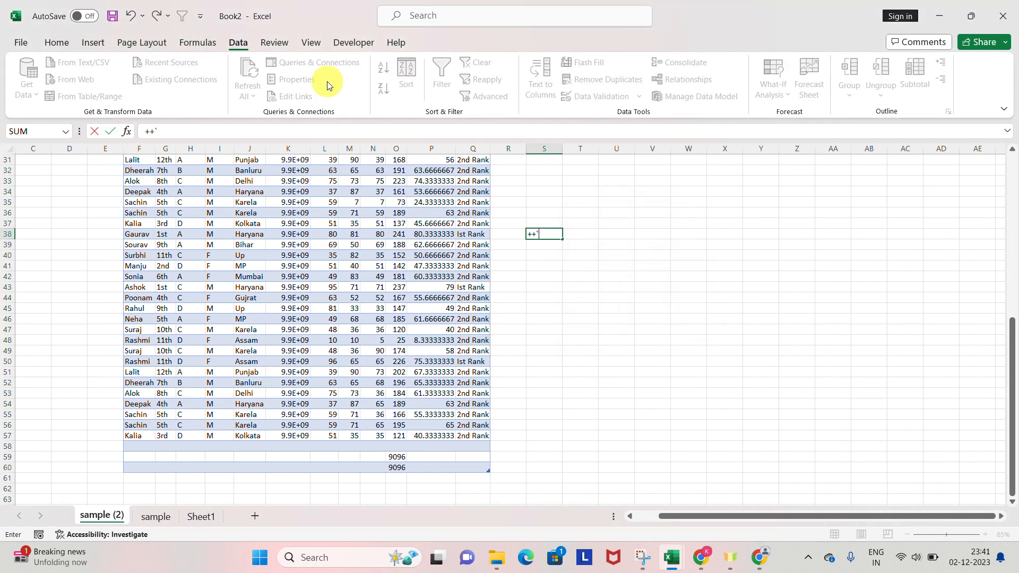
{"action": "key", "text": "Escape"}
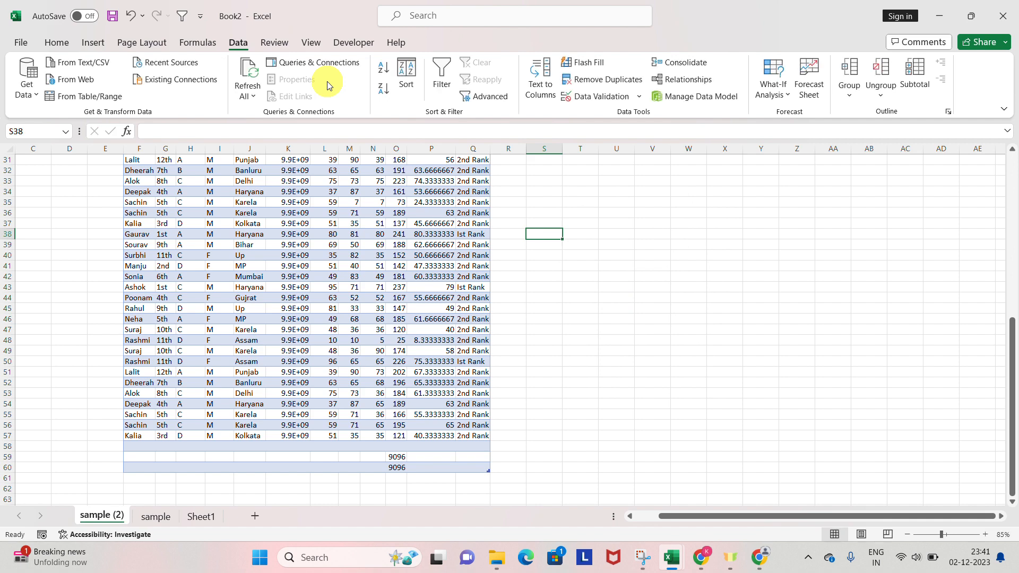
{"action": "type", "text": "++"}
{"action": "key", "text": "Escape"}
{"action": "key", "text": "ctrl+shift+plus"}
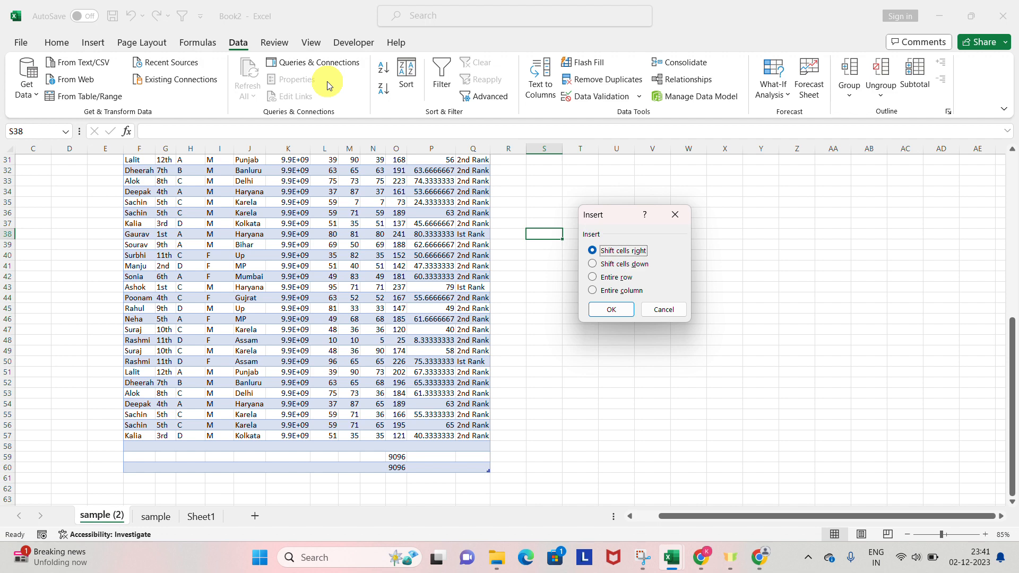
{"action": "key", "text": "Escape"}
Step: Copy the marks table on the sample (2) sheet, from the header row at F5 through the Rank column in row 57
{"action": "key", "text": "ctrl+alt+equal"}
{"action": "key", "text": "ctrl+alt+equal"}
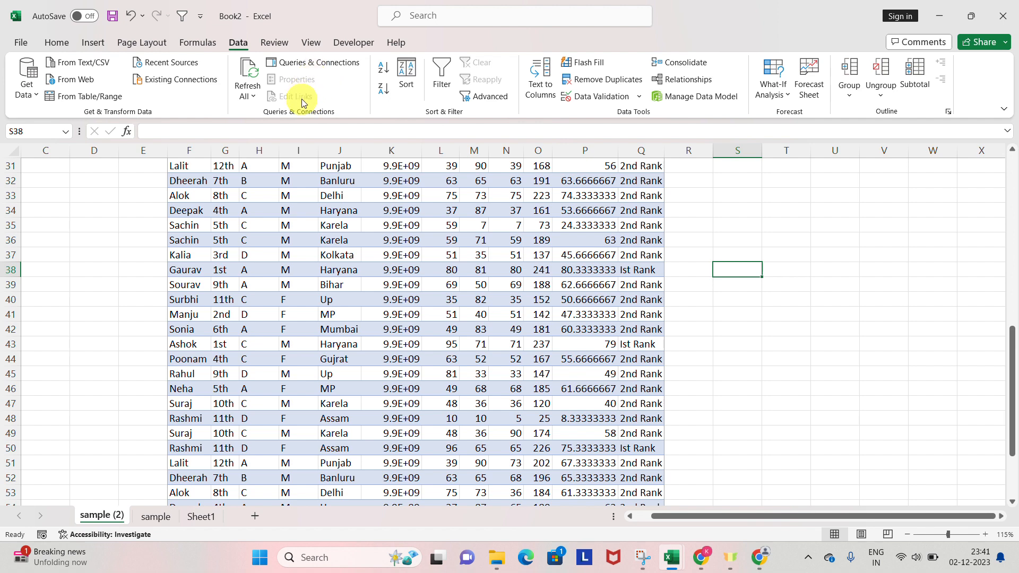
{"action": "left_click", "coordinate": [319, 238]}
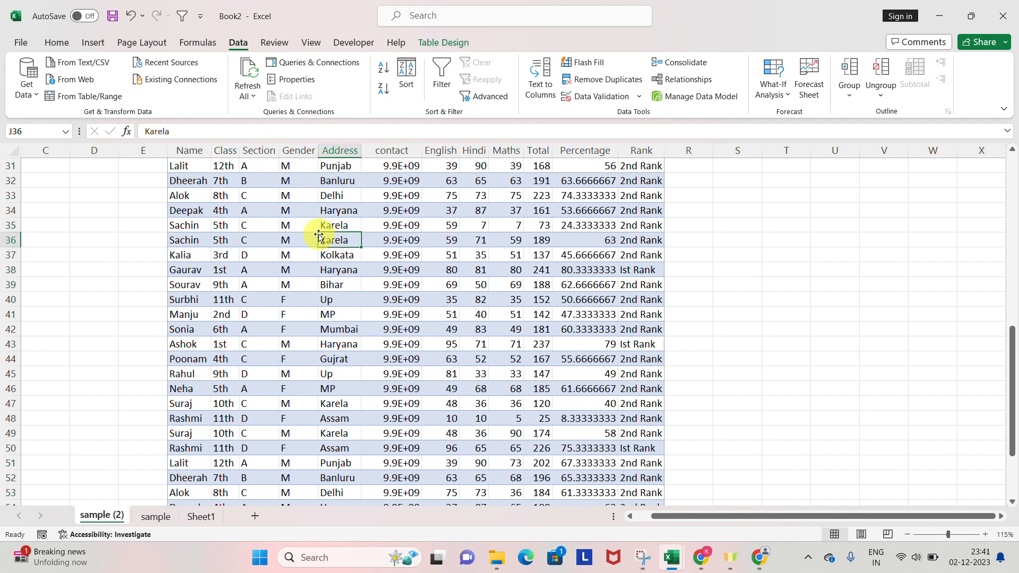
{"action": "key", "text": "ctrl+Up"}
{"action": "key", "text": "Up"}
{"action": "key", "text": "Up"}
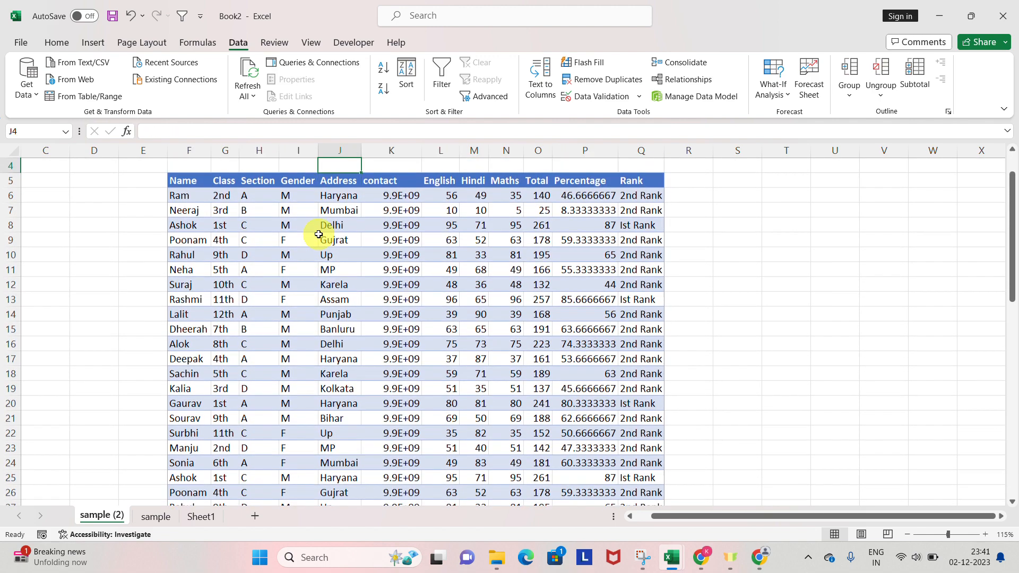
{"action": "key", "text": "Down"}
{"action": "key", "text": "Down"}
{"action": "key", "text": "ctrl+Left"}
{"action": "key", "text": "ctrl+shift+Right"}
{"action": "key", "text": "ctrl+shift+Down"}
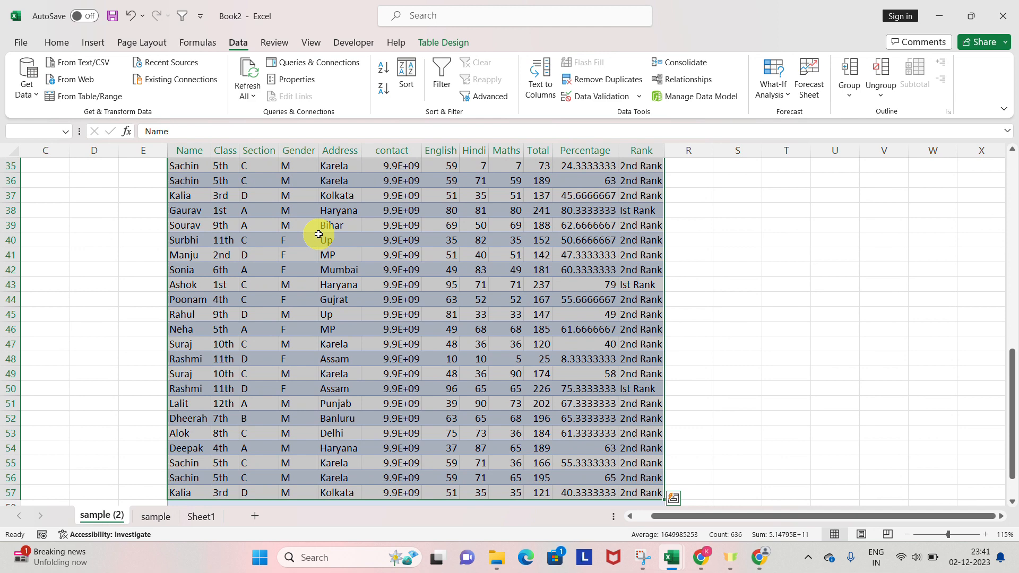
{"action": "key", "text": "ctrl+c"}
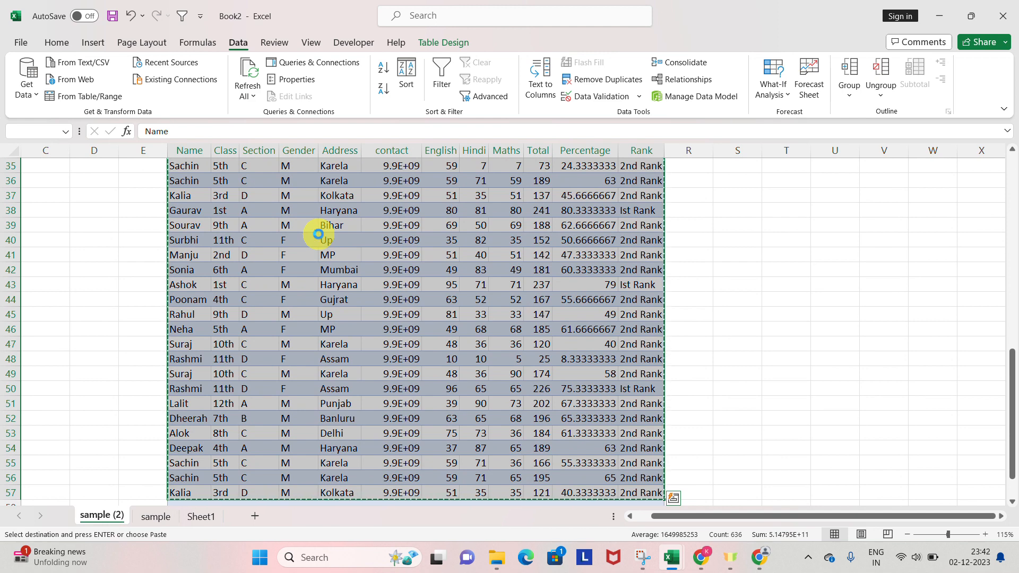
Step: Create a new blank workbook and select cell B2 on its Sheet1
{"action": "key", "text": "ctrl+n"}
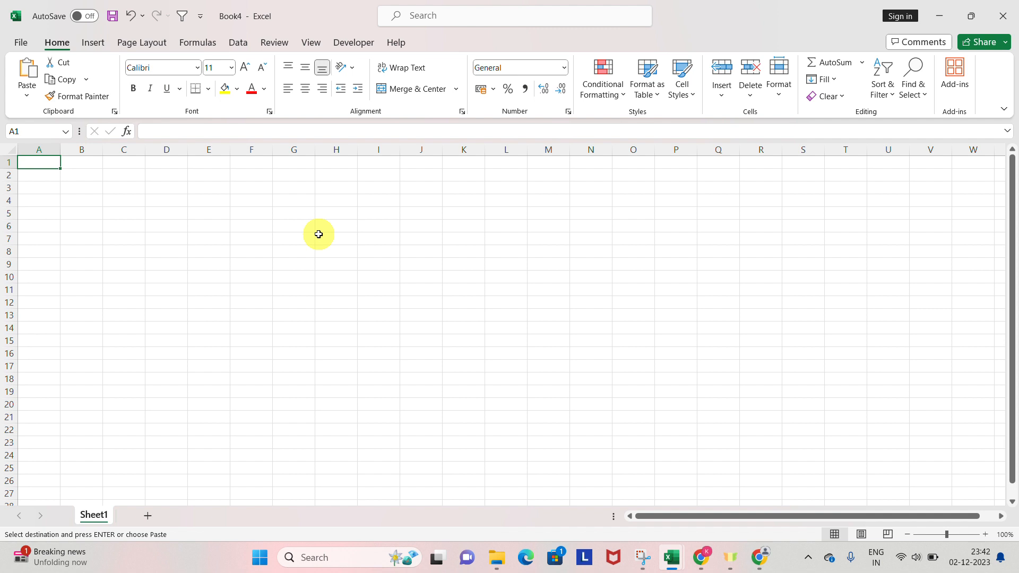
{"action": "key", "text": "Right"}
{"action": "key", "text": "Down"}
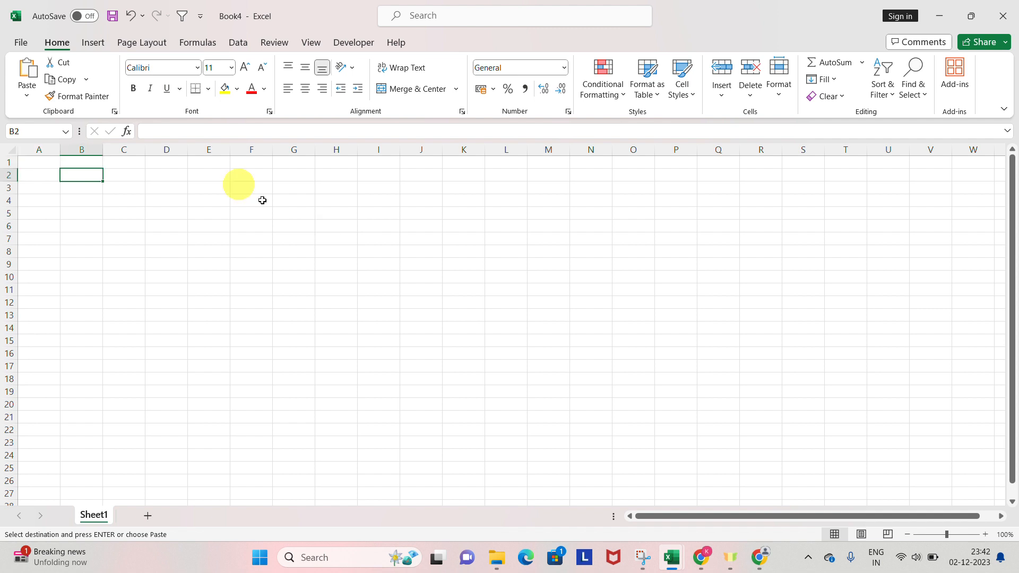
{"action": "right_click", "coordinate": [78, 85]}
{"action": "key", "text": "Escape"}
{"action": "key", "text": "Escape"}
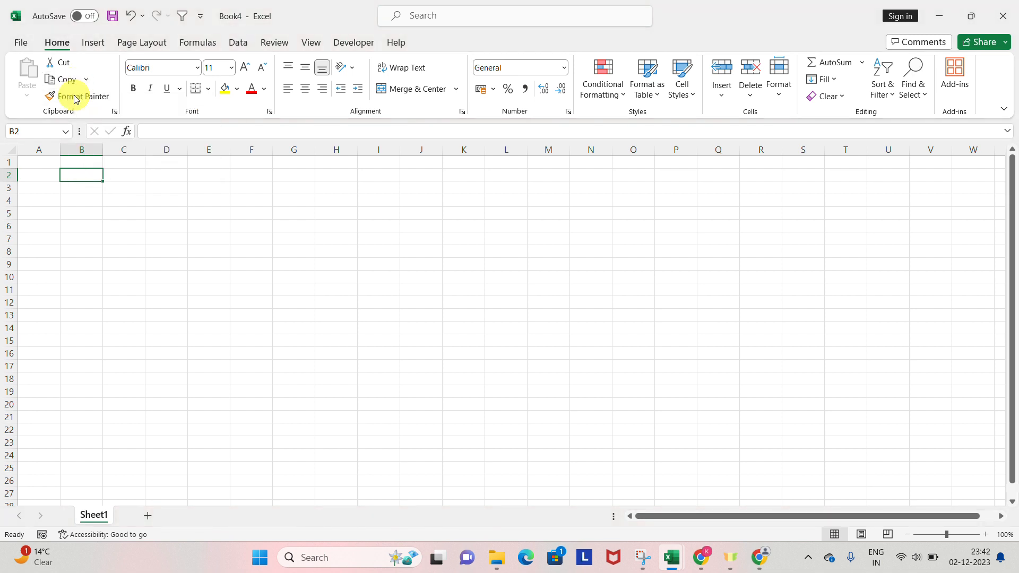
{"action": "left_click", "coordinate": [75, 98]}
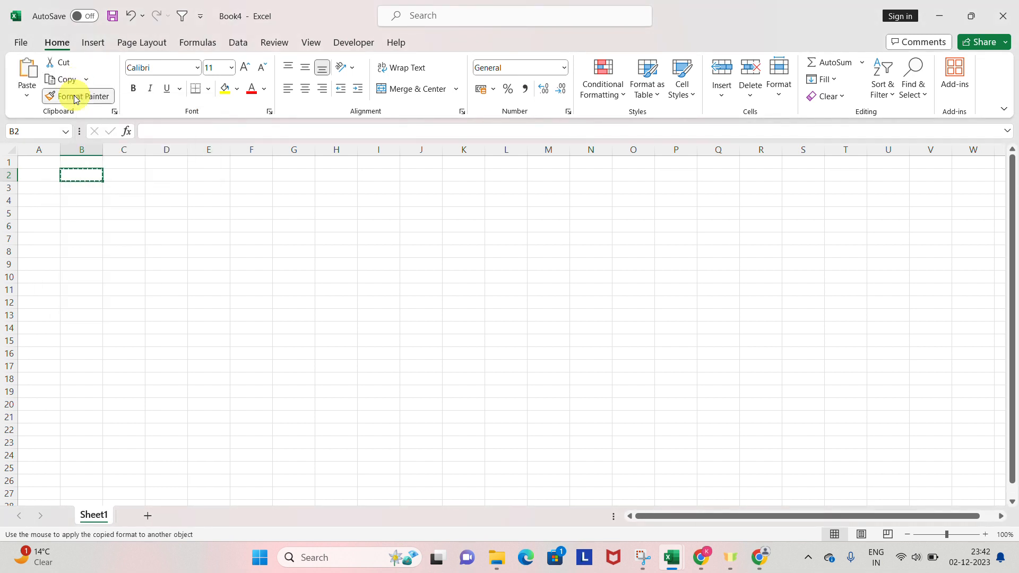
{"action": "right_click", "coordinate": [75, 98]}
{"action": "key", "text": "Escape"}
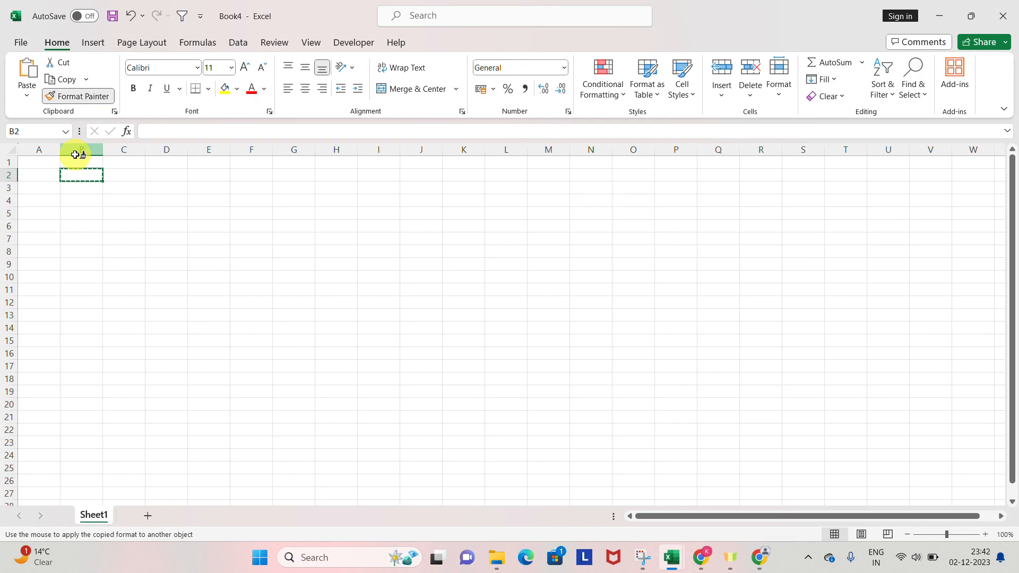
{"action": "key", "text": "Escape"}
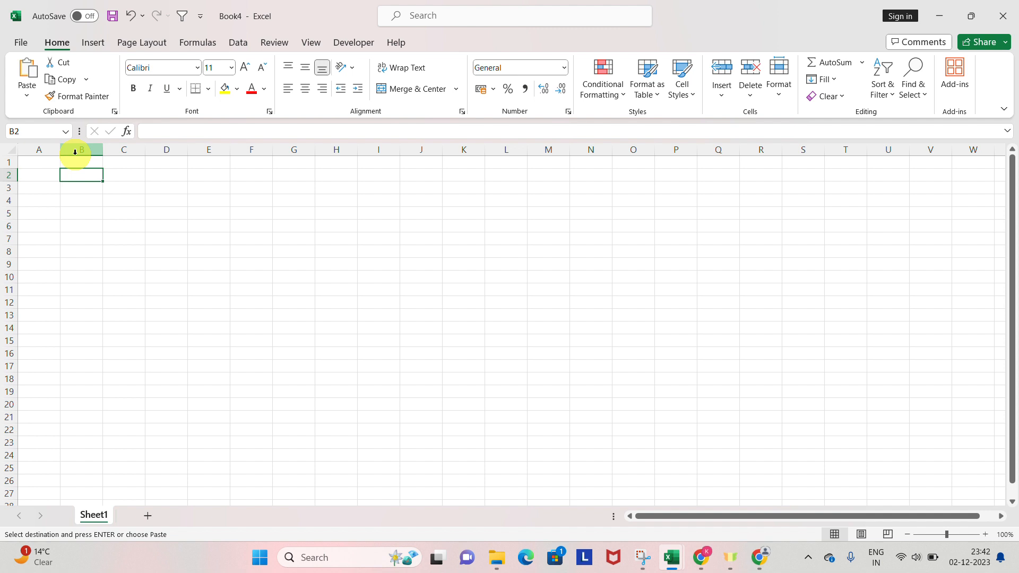
Step: Paste the copied marks table at cell E7 as links to the source workbook, using Paste Special's Paste Link option
{"action": "left_click_drag", "start_coordinate": [74, 150], "coordinate": [191, 212]}
{"action": "left_click", "coordinate": [189, 235]}
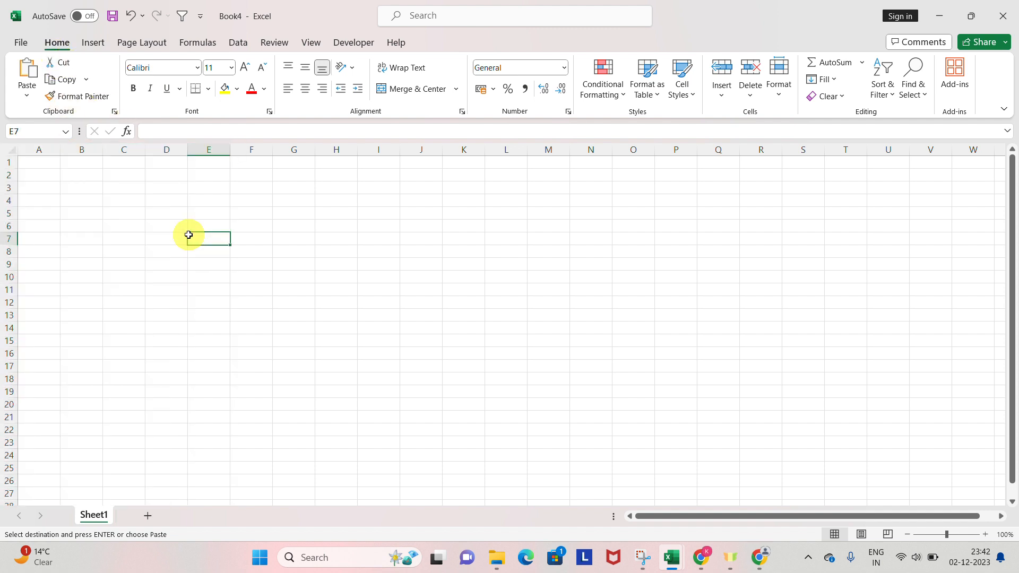
{"action": "left_click", "coordinate": [27, 97]}
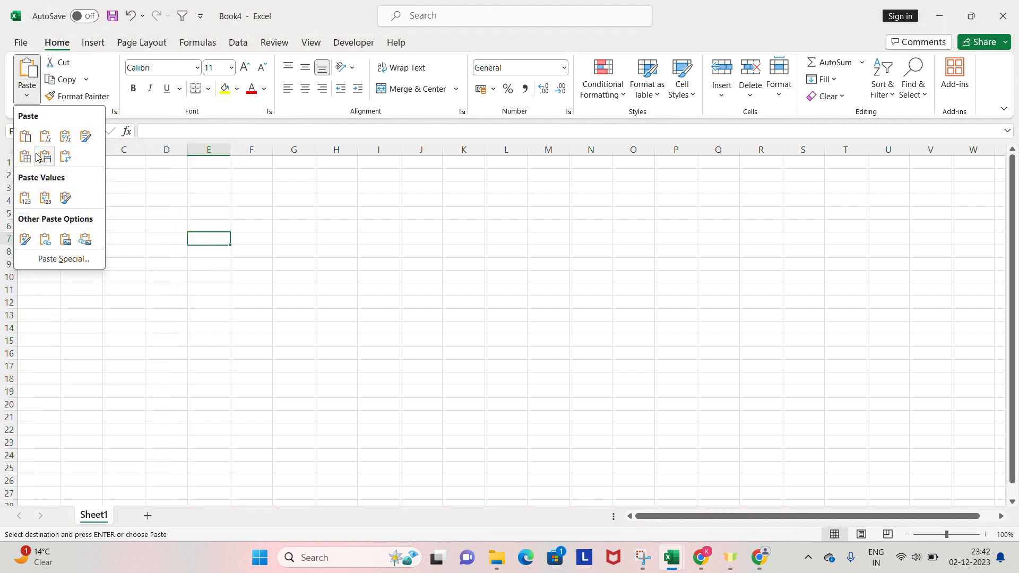
{"action": "left_click", "coordinate": [53, 262]}
{"action": "key", "text": "super+s"}
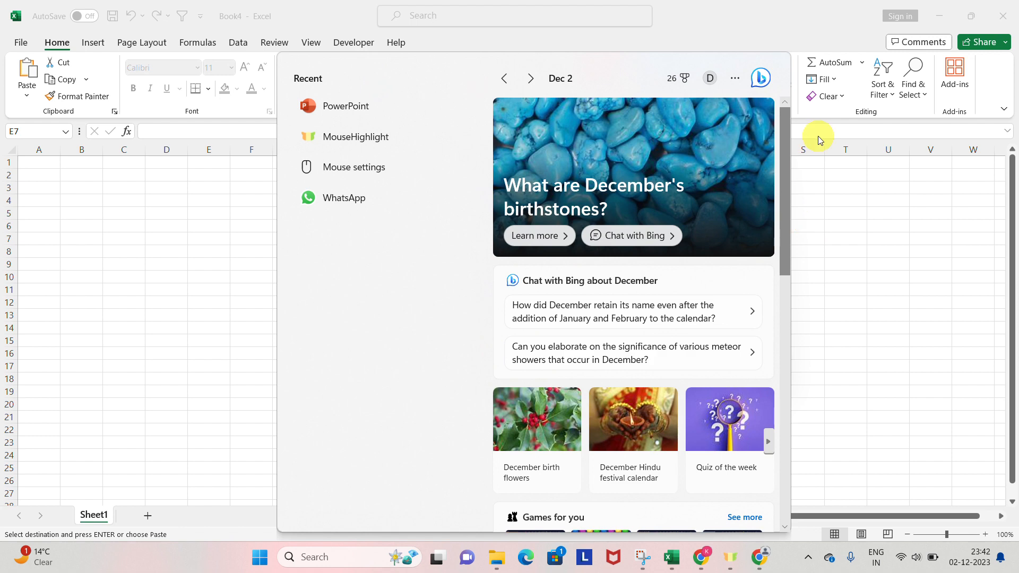
{"action": "left_click", "coordinate": [871, 243]}
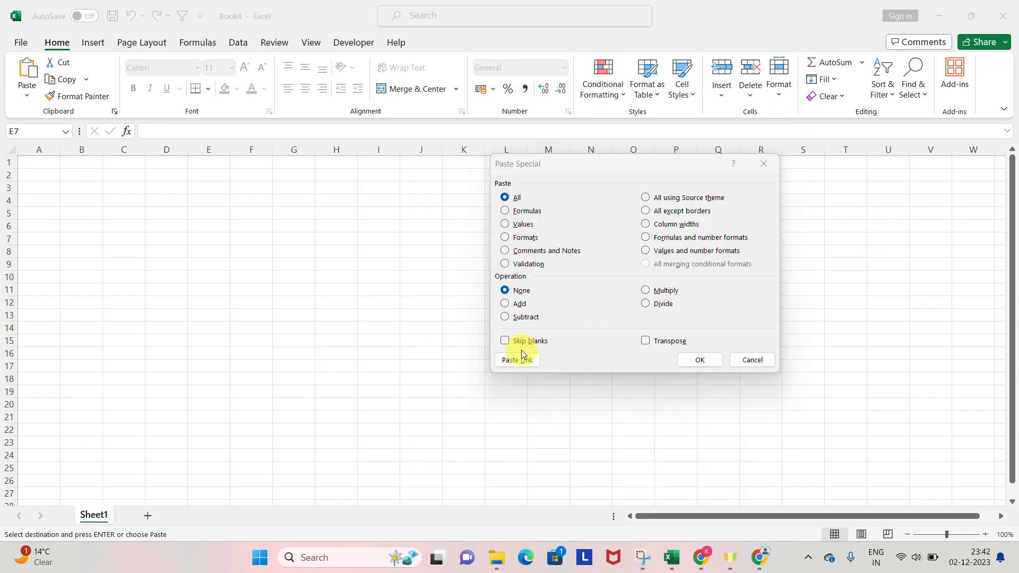
{"action": "left_click", "coordinate": [527, 363]}
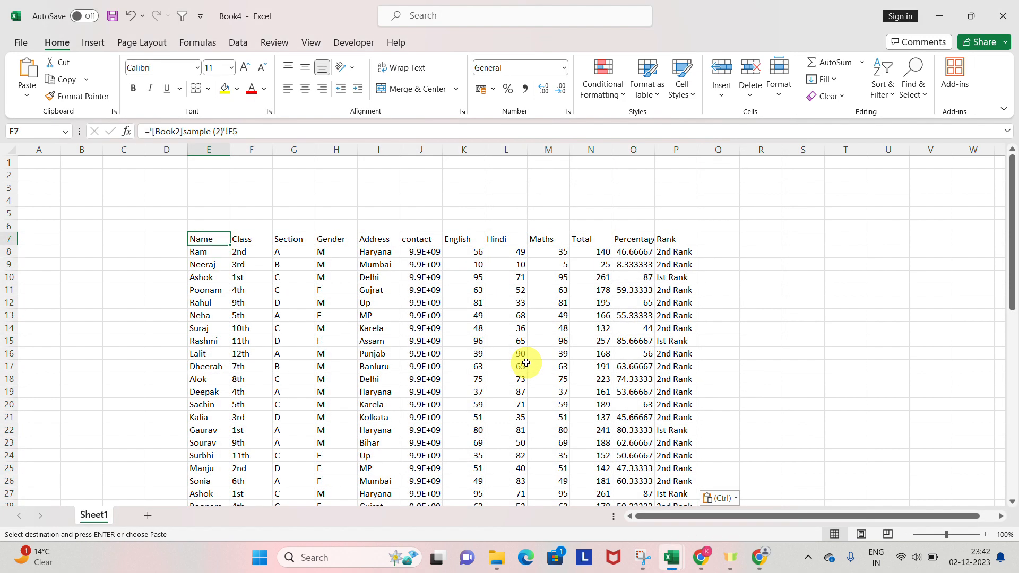
Step: AutoFit the column widths of the pasted linked table, columns E through P
{"action": "scroll", "coordinate": [525, 363], "scroll_direction": "down", "scroll_amount": 10}
{"action": "key", "text": "alt"}
{"action": "key", "text": "h"}
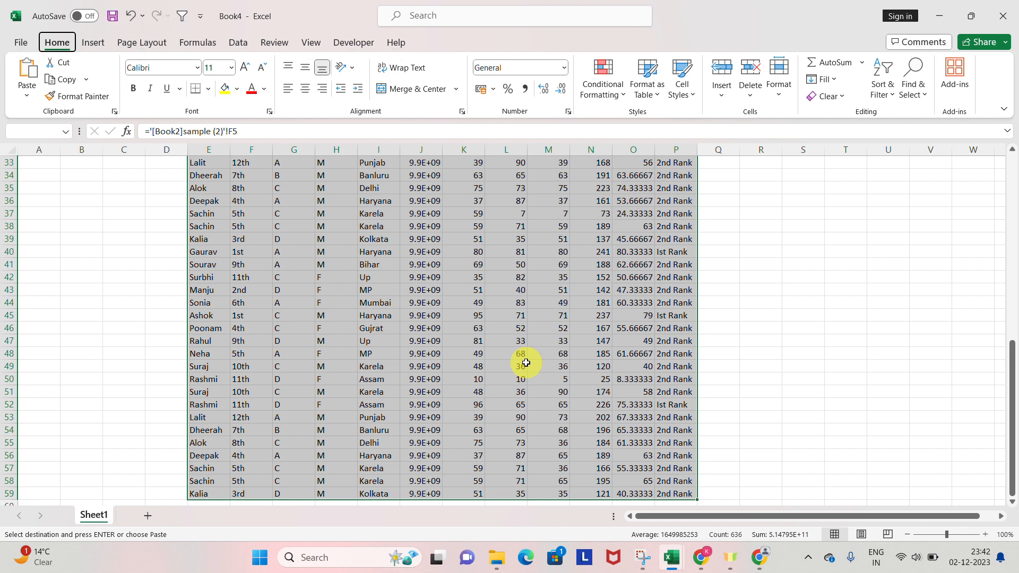
{"action": "key", "text": "o"}
{"action": "key", "text": "i"}
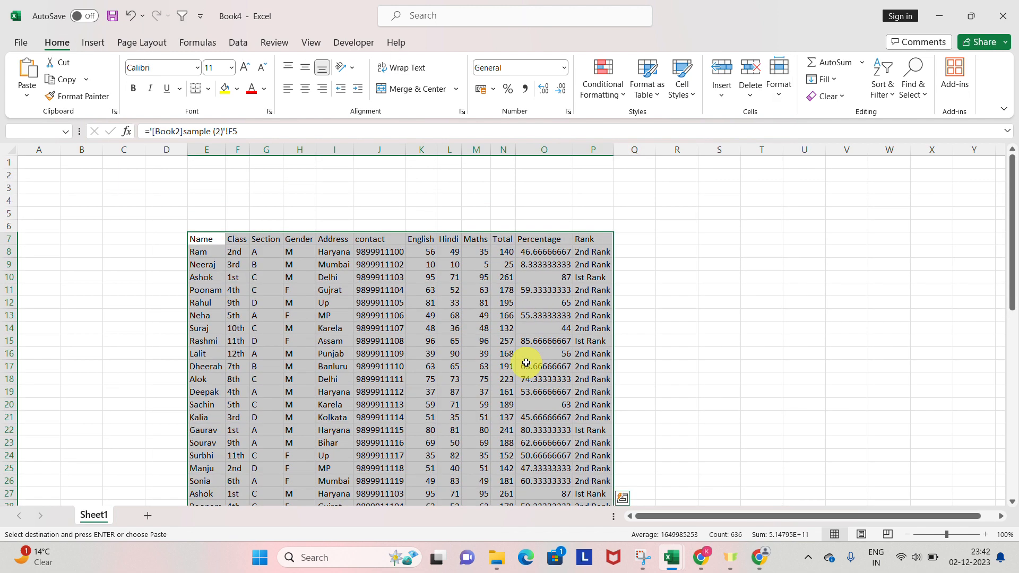
{"action": "right_click", "coordinate": [244, 30]}
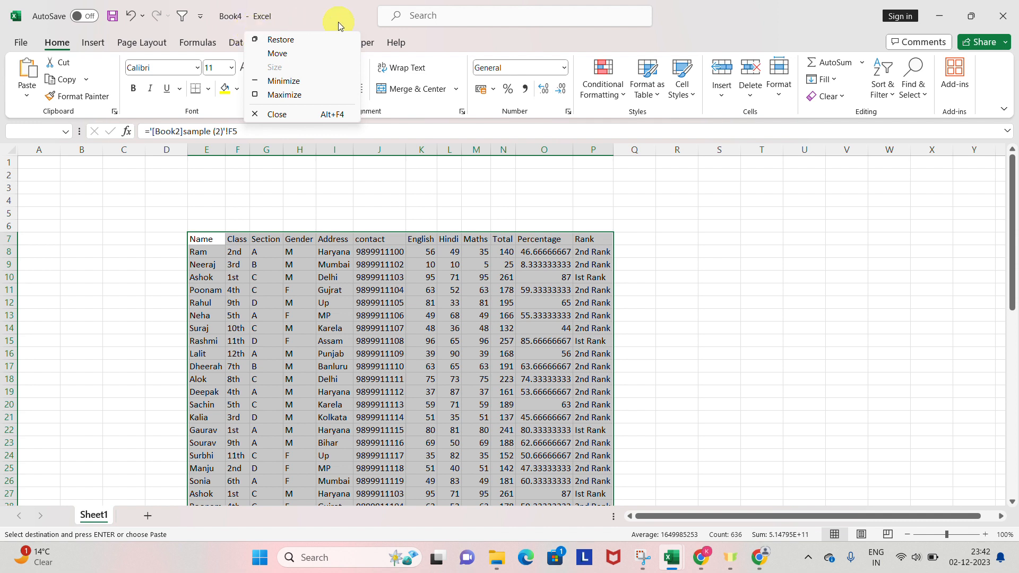
{"action": "key", "text": "Escape"}
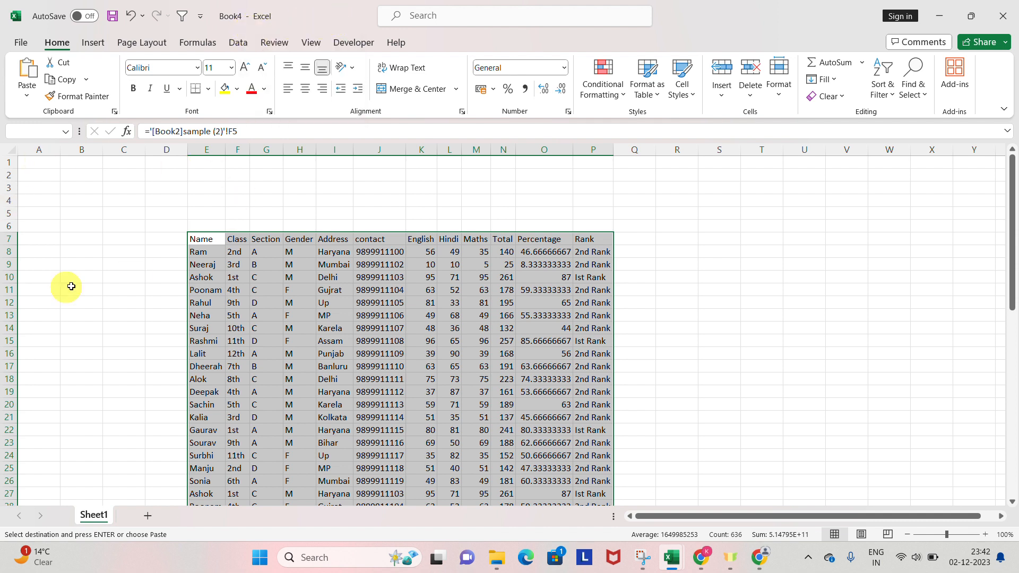
Step: Review the workbook's external link to Book2 in Edit Links, and close the dialog without changing anything
{"action": "left_click", "coordinate": [238, 44]}
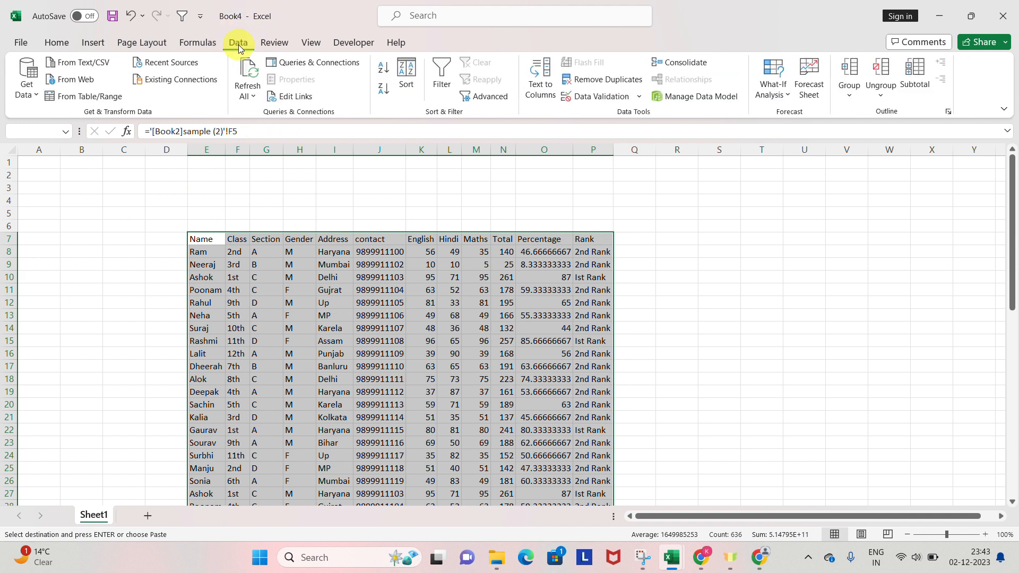
{"action": "left_click", "coordinate": [294, 97]}
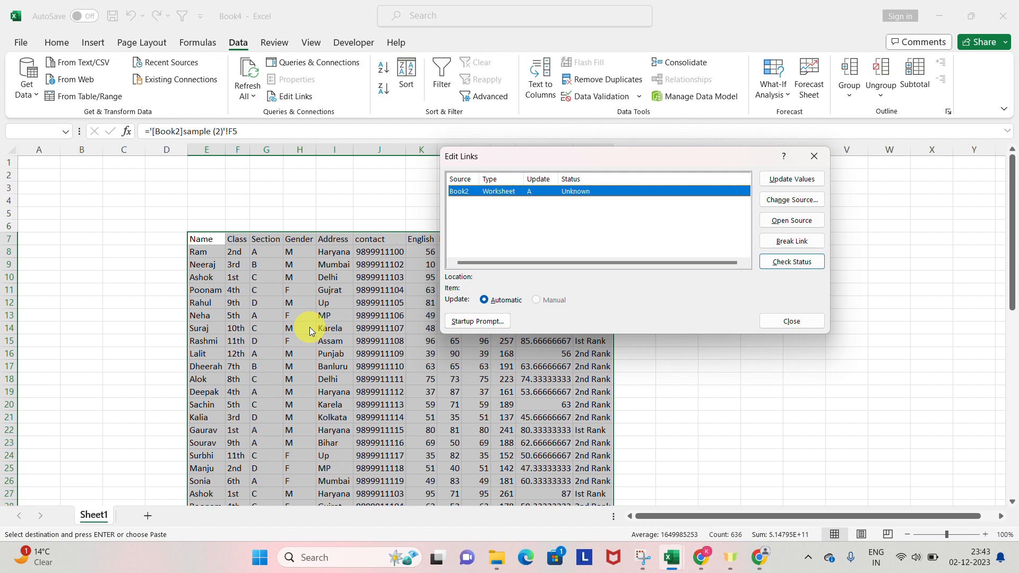
{"action": "key", "text": "alt+Tab"}
{"action": "key", "text": "alt+Tab"}
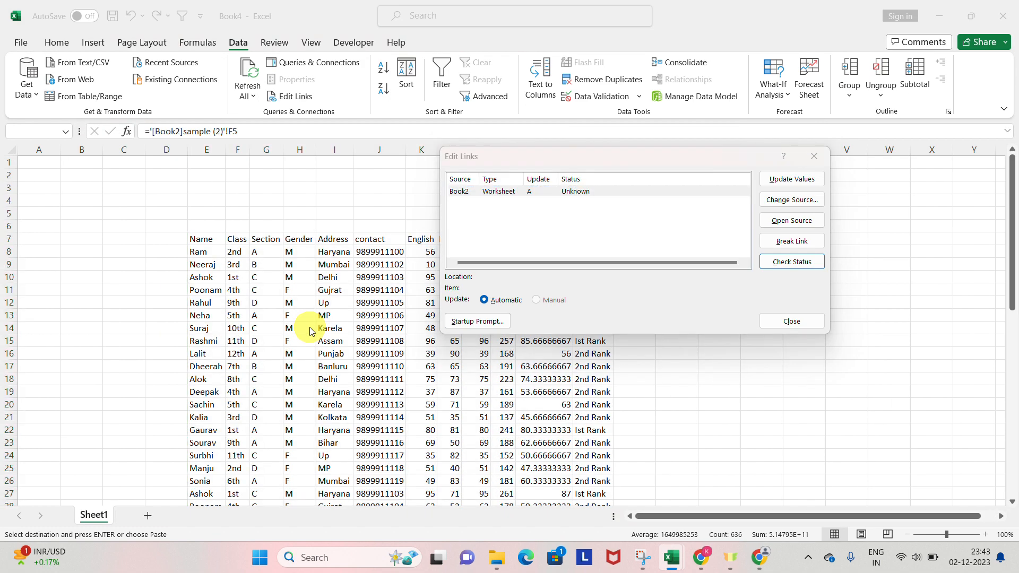
{"action": "key", "text": "super+s"}
{"action": "key", "text": "Escape"}
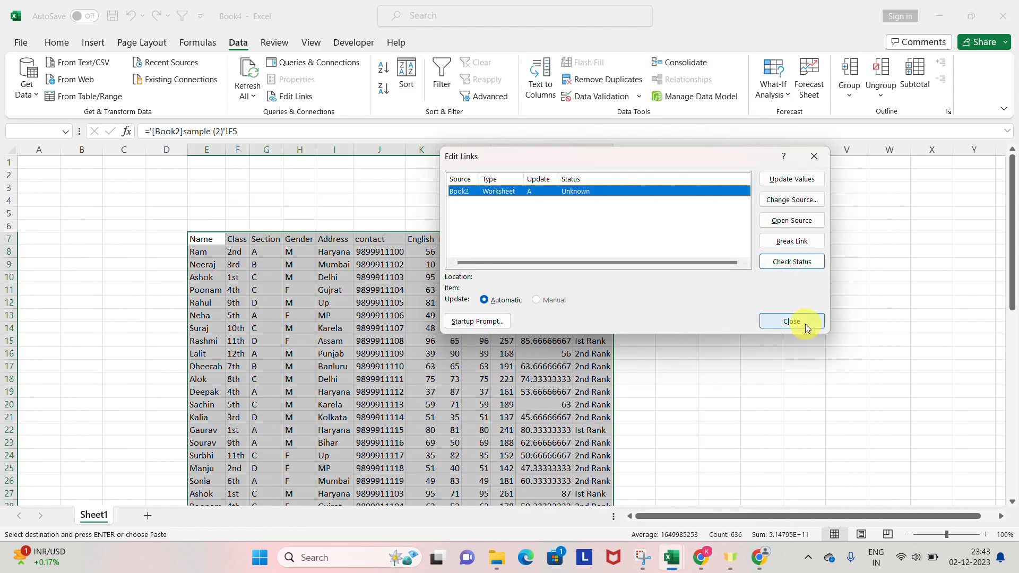
Step: In Book2's sample (2) sheet, cancel the pending copy and replace the student's name in cell F6 with a different one
{"action": "key", "text": "alt+Tab"}
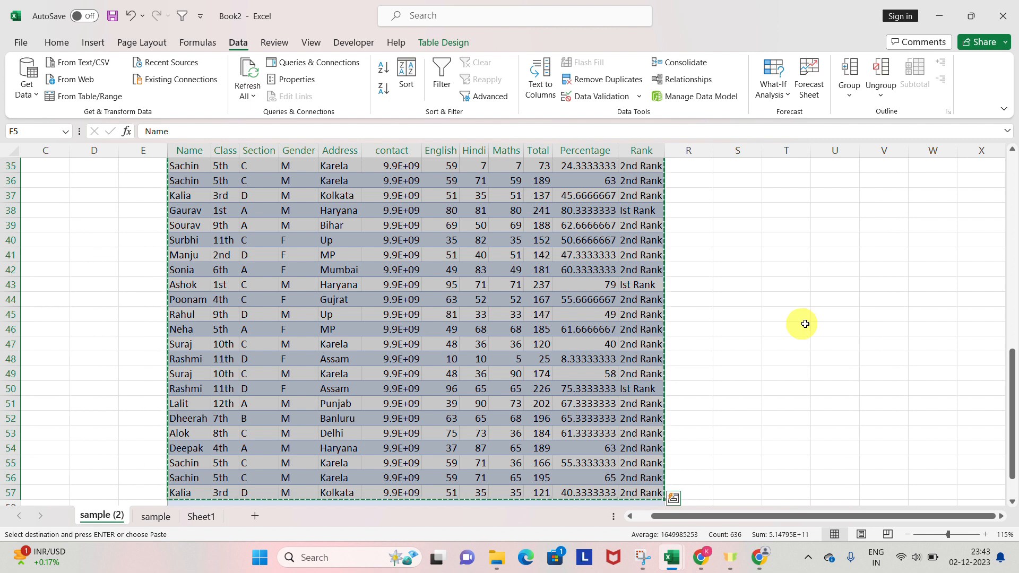
{"action": "left_click", "coordinate": [515, 287]}
{"action": "key", "text": "ctrl+Up"}
{"action": "key", "text": "Left"}
{"action": "key", "text": "Left"}
{"action": "key", "text": "Left"}
{"action": "key", "text": "Left"}
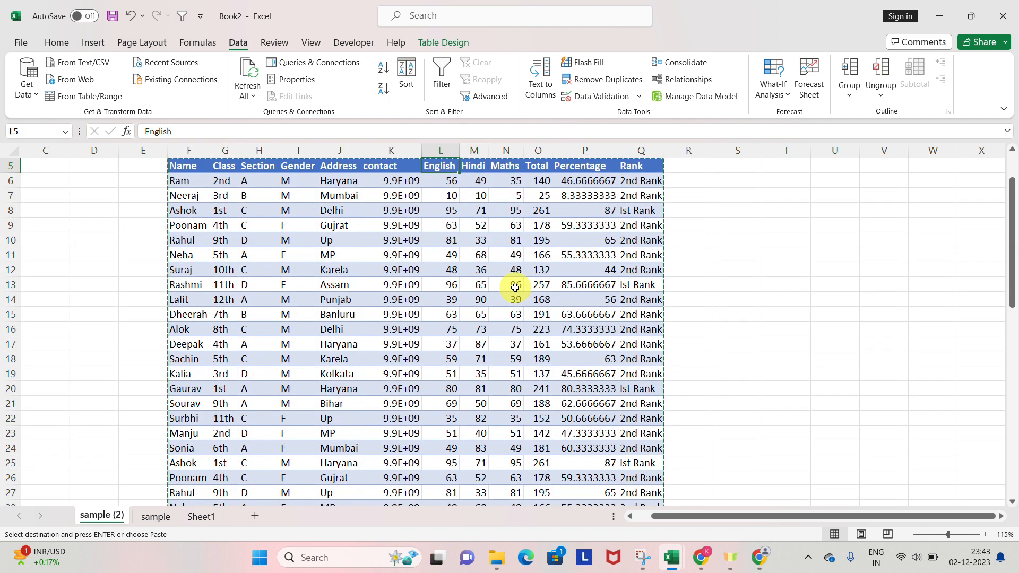
{"action": "key", "text": "Escape"}
{"action": "key", "text": "Left"}
{"action": "key", "text": "Left"}
{"action": "key", "text": "Down"}
{"action": "key", "text": "Left"}
{"action": "key", "text": "Left"}
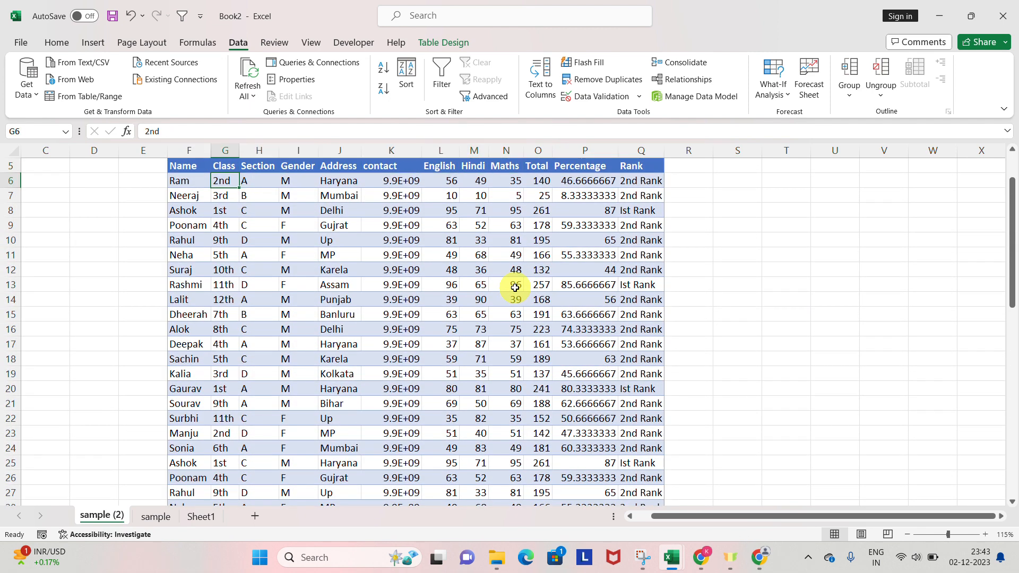
{"action": "type", "text": "Shy"}
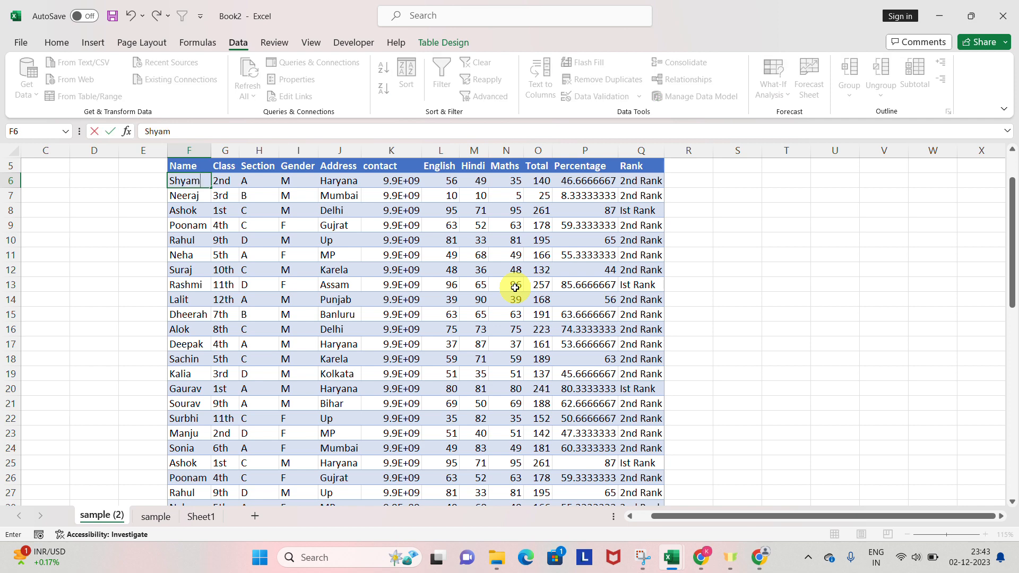
{"action": "key", "text": "Return"}
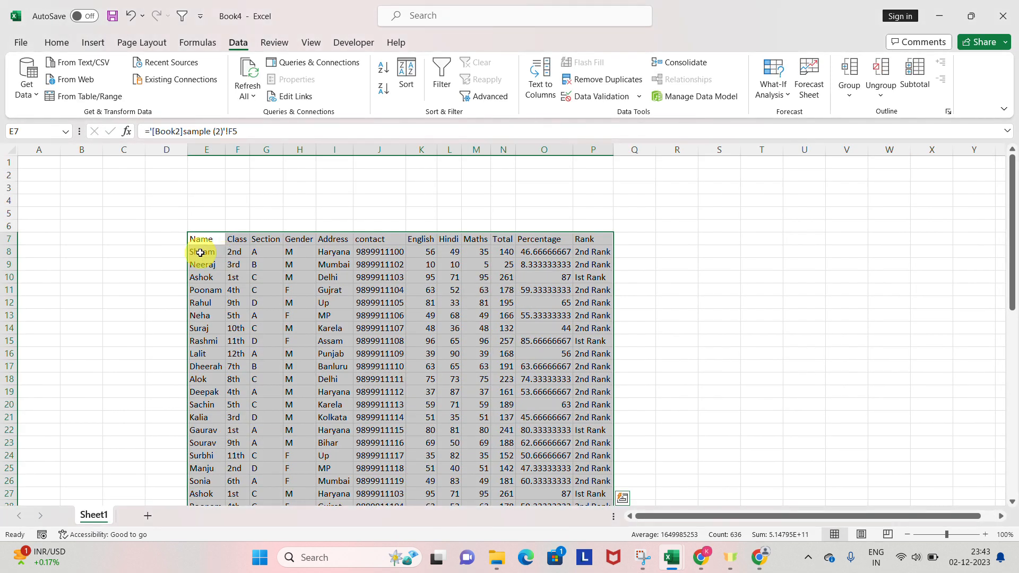
Step: In Book4, select linked name cell E8, update the values from the Book2 link and check the link's status
{"action": "left_click", "coordinate": [200, 252]}
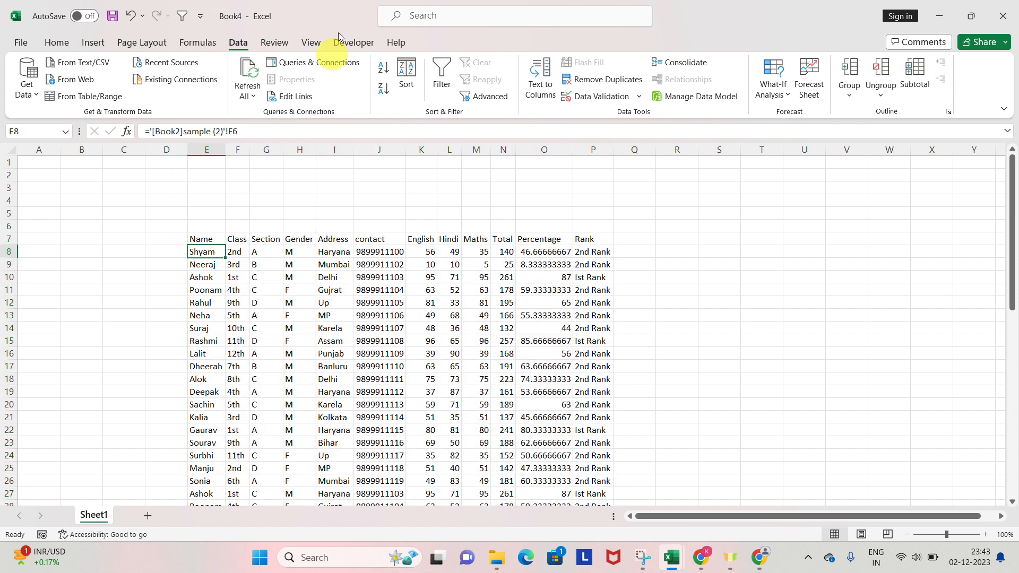
{"action": "left_click", "coordinate": [301, 96]}
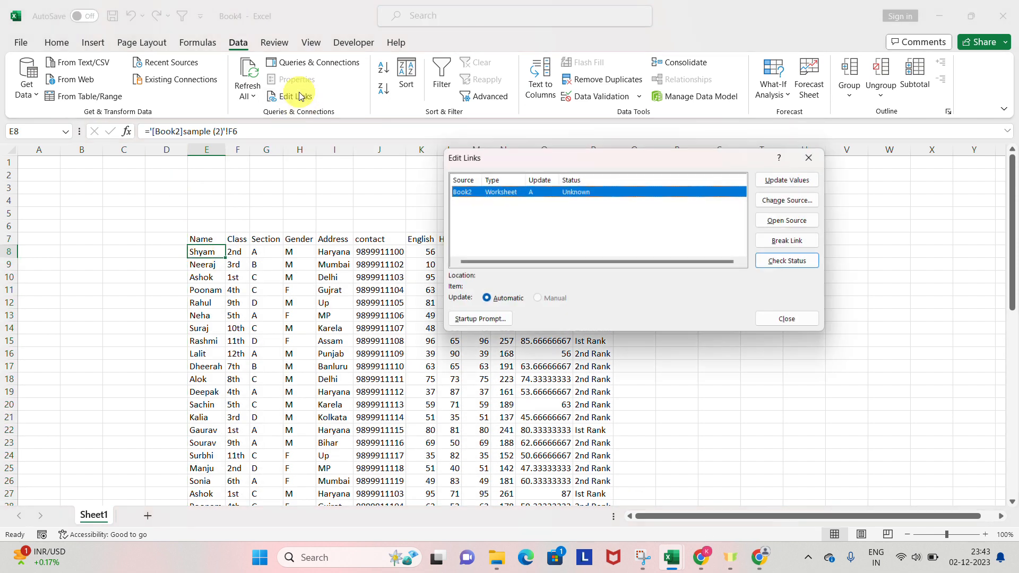
{"action": "left_click", "coordinate": [802, 178]}
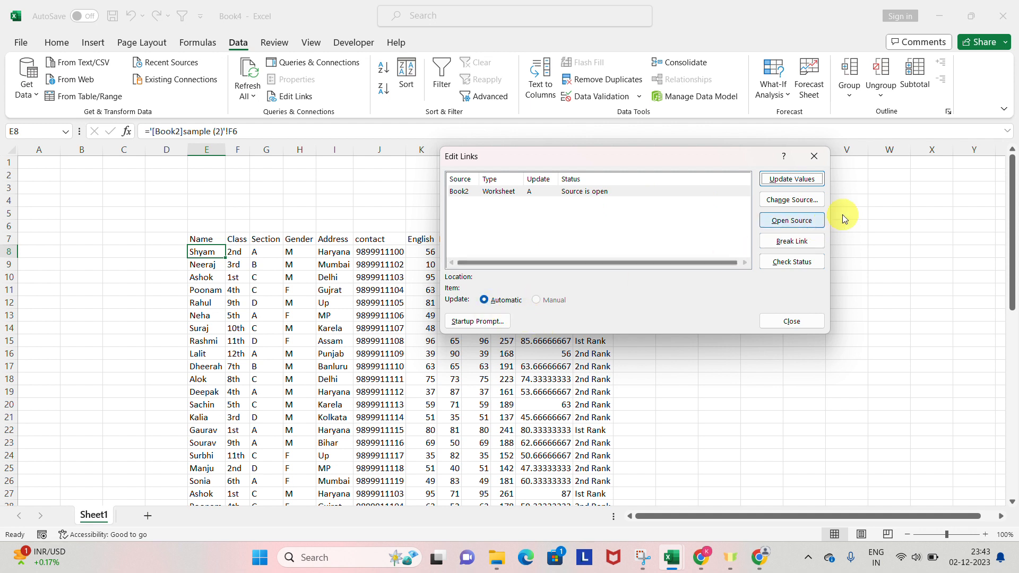
{"action": "left_click", "coordinate": [804, 263]}
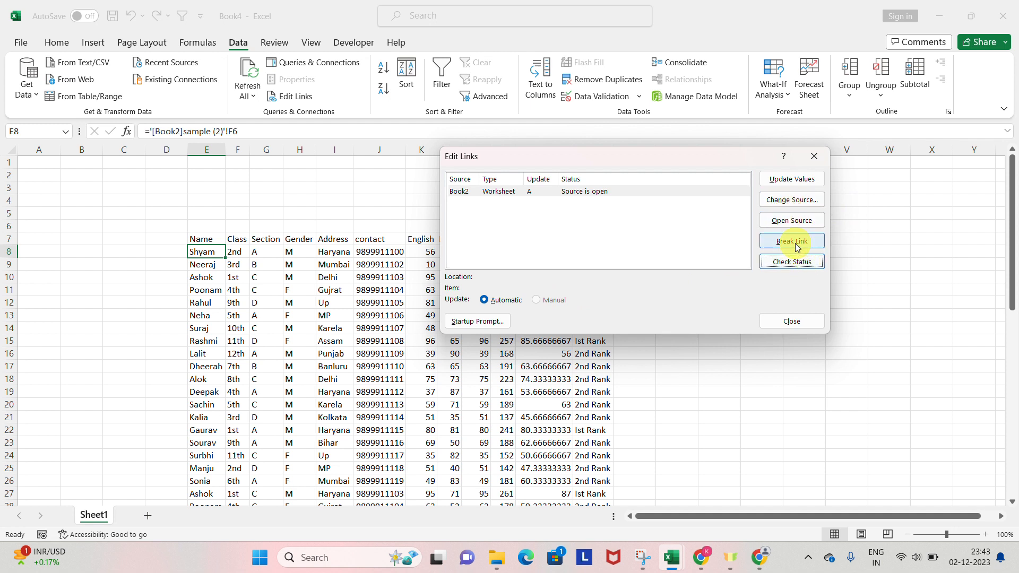
Step: Break the link to Book2, accept the irreversible change, and close the Edit Links dialog
{"action": "left_click", "coordinate": [797, 244]}
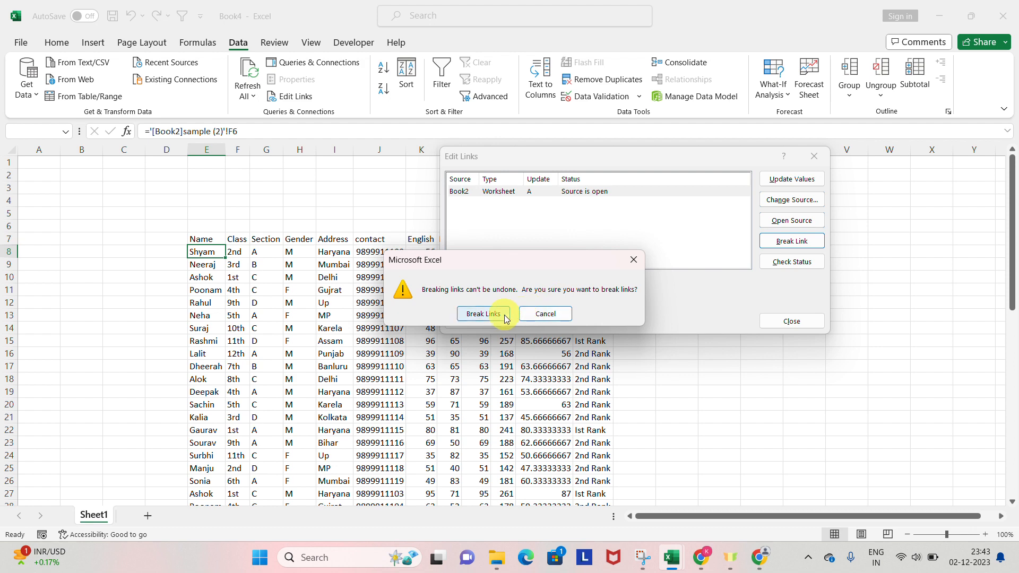
{"action": "left_click", "coordinate": [483, 313]}
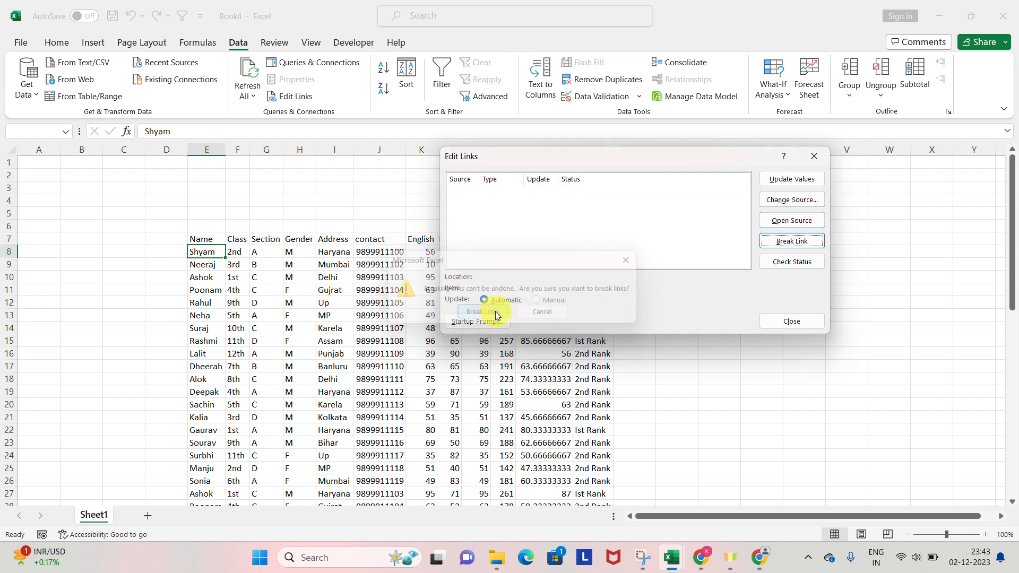
{"action": "key", "text": "alt+Tab"}
{"action": "key", "text": "Escape"}
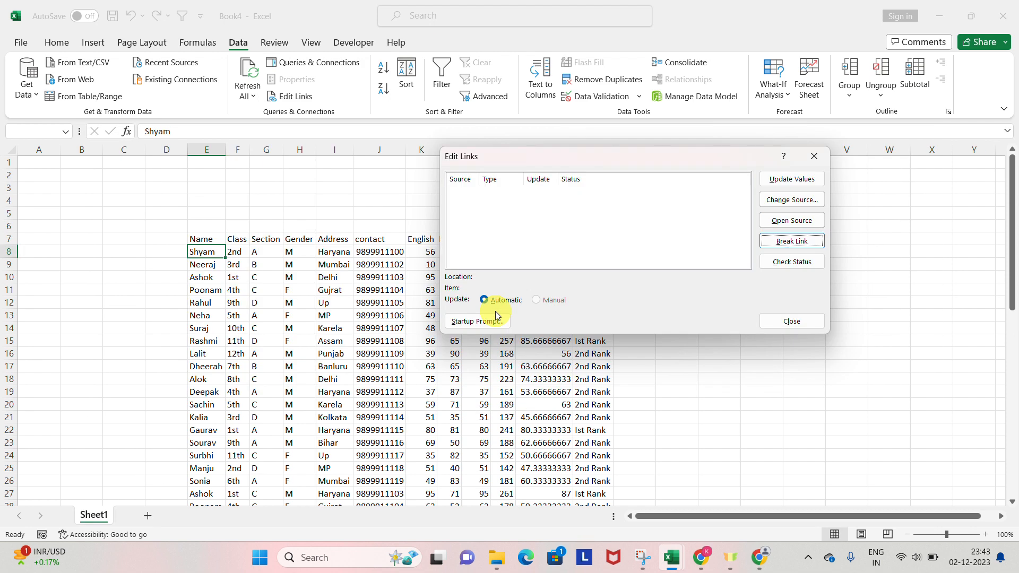
{"action": "key", "text": "Tab"}
{"action": "key", "text": "Tab"}
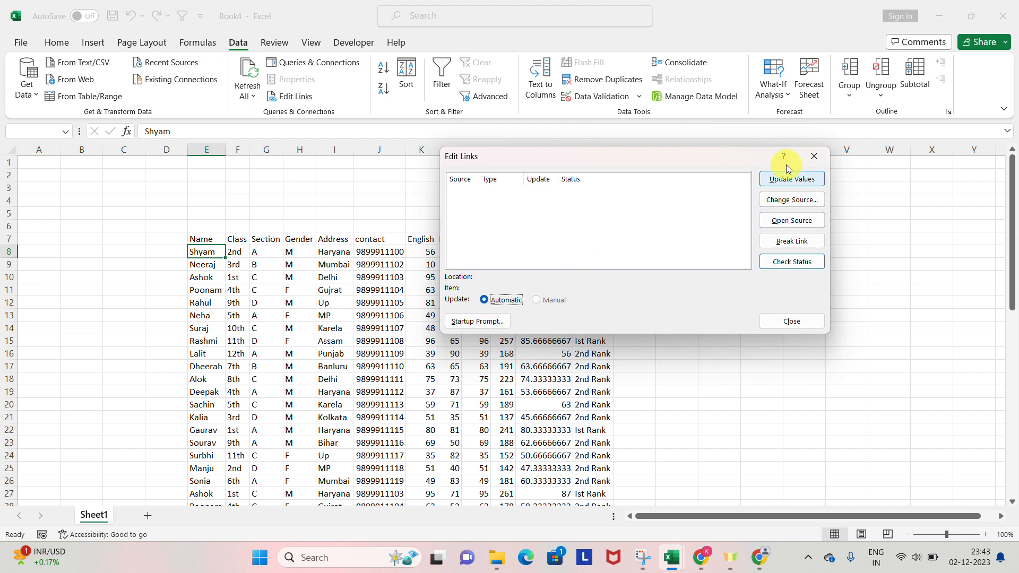
{"action": "left_click", "coordinate": [806, 323]}
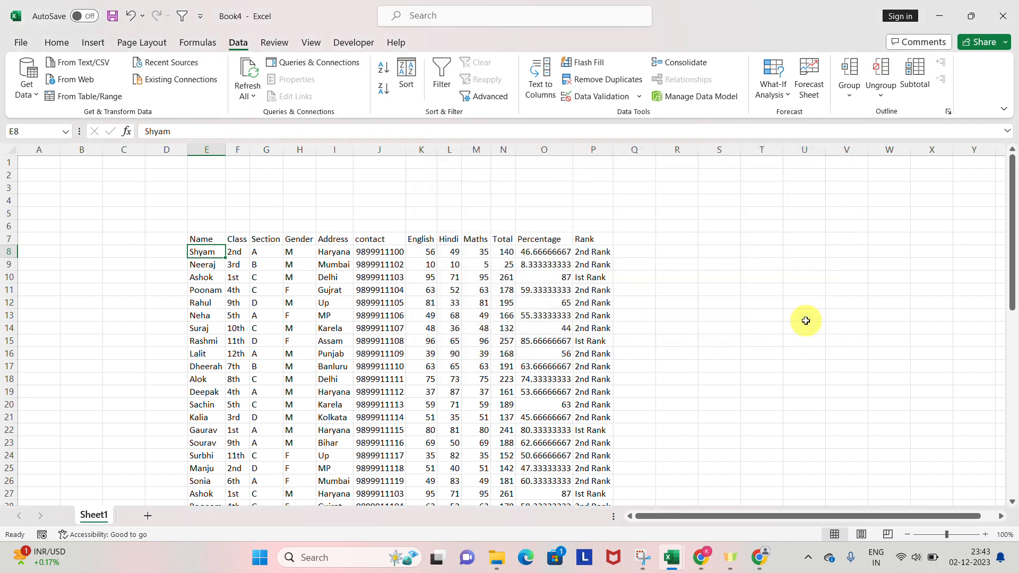
Step: In Book2's sample (2) sheet, replace the student's name in cell F7 with a different one
{"action": "key", "text": "alt+Tab"}
{"action": "key", "text": "Up"}
{"action": "key", "text": "Down"}
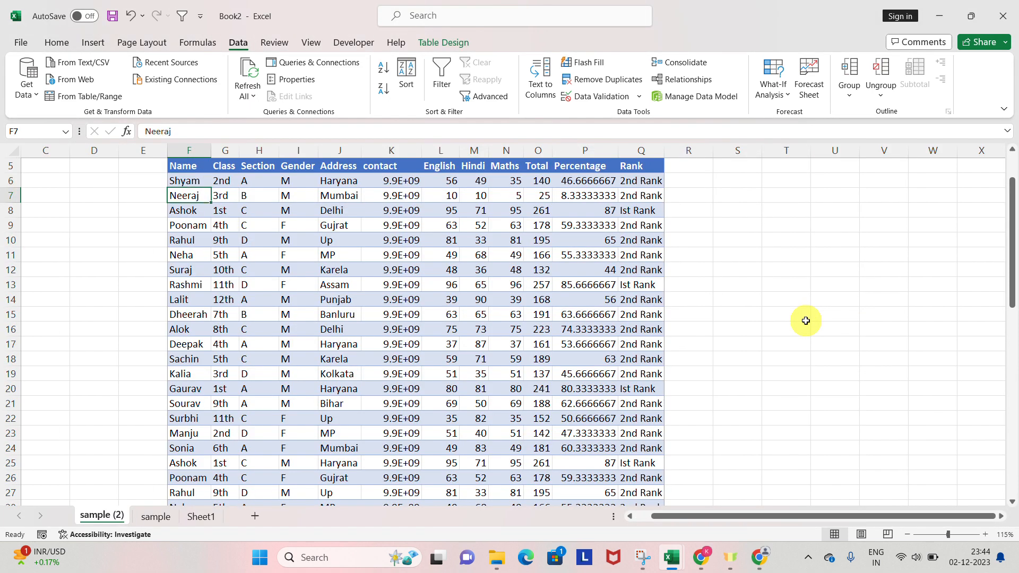
{"action": "type", "text": "Ram"}
{"action": "key", "text": "Tab"}
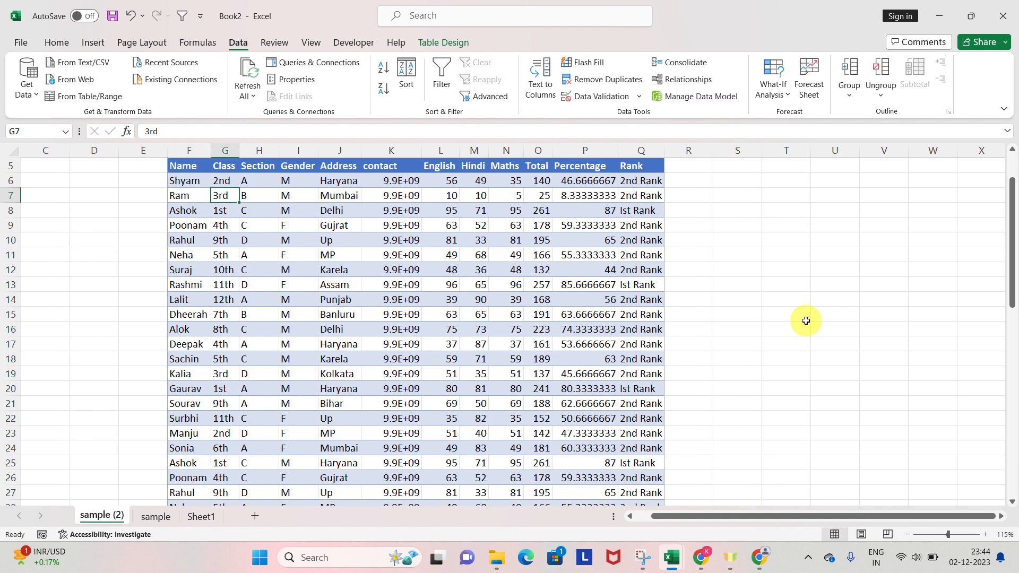
Step: Return to Book4, run Refresh All on the unlinked table, and select the empty cell U7
{"action": "key", "text": "alt+Tab"}
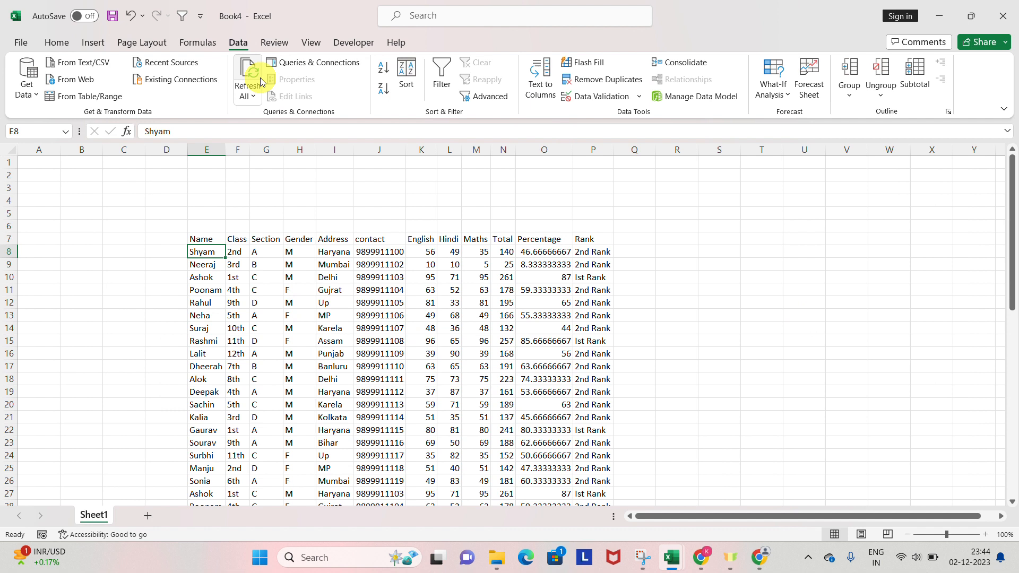
{"action": "left_click", "coordinate": [252, 91]}
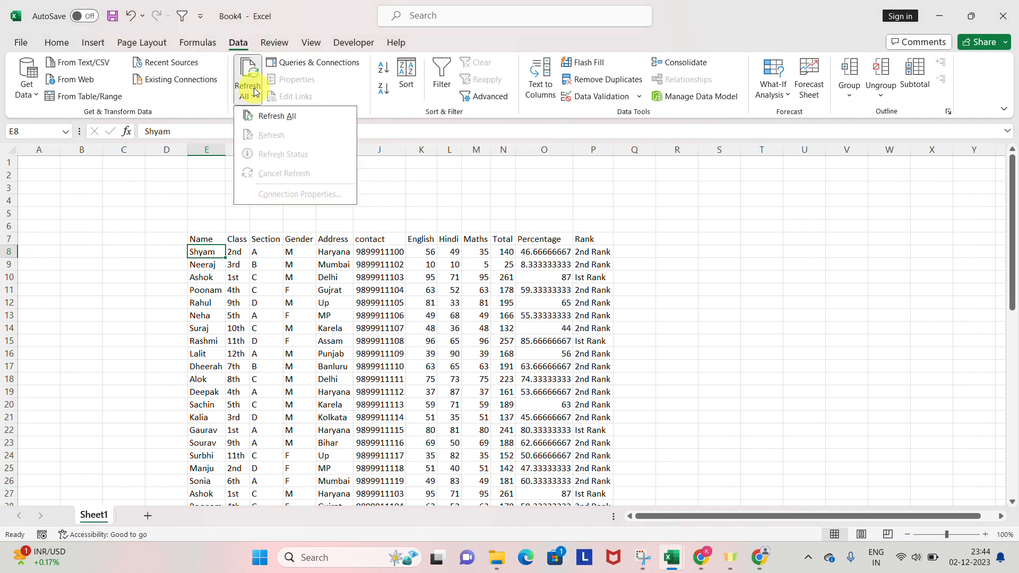
{"action": "left_click", "coordinate": [281, 119]}
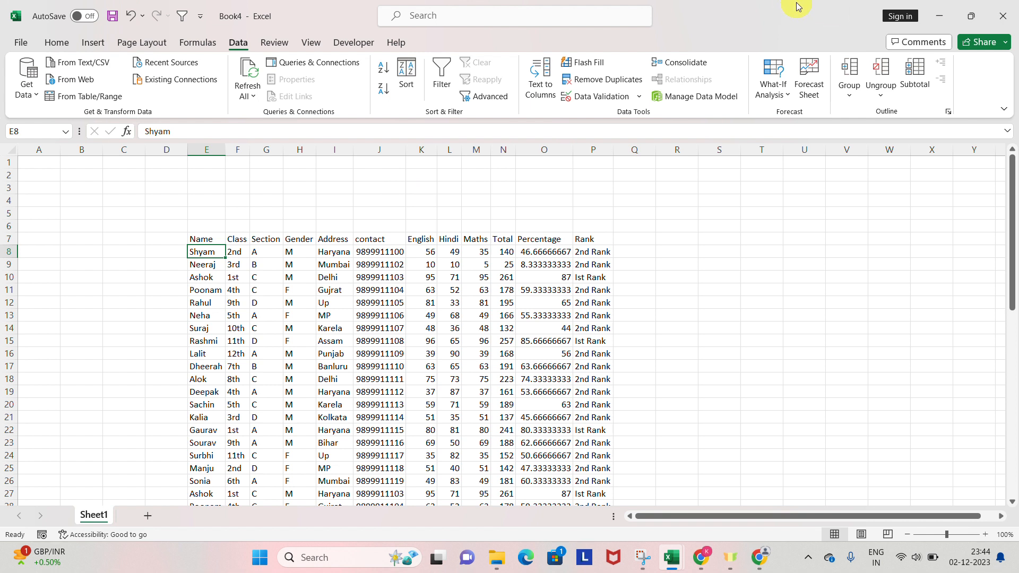
{"action": "left_click", "coordinate": [803, 234]}
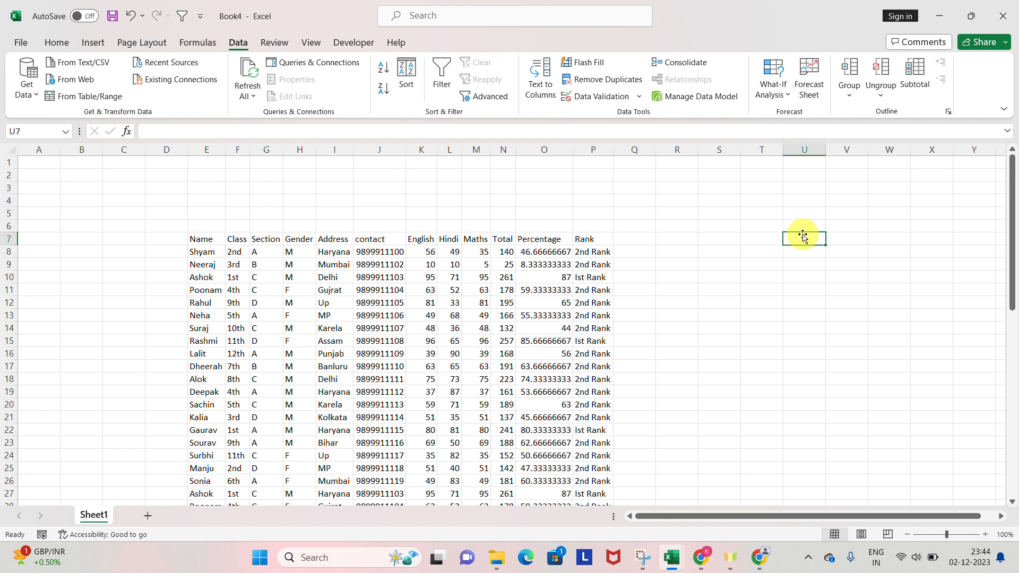